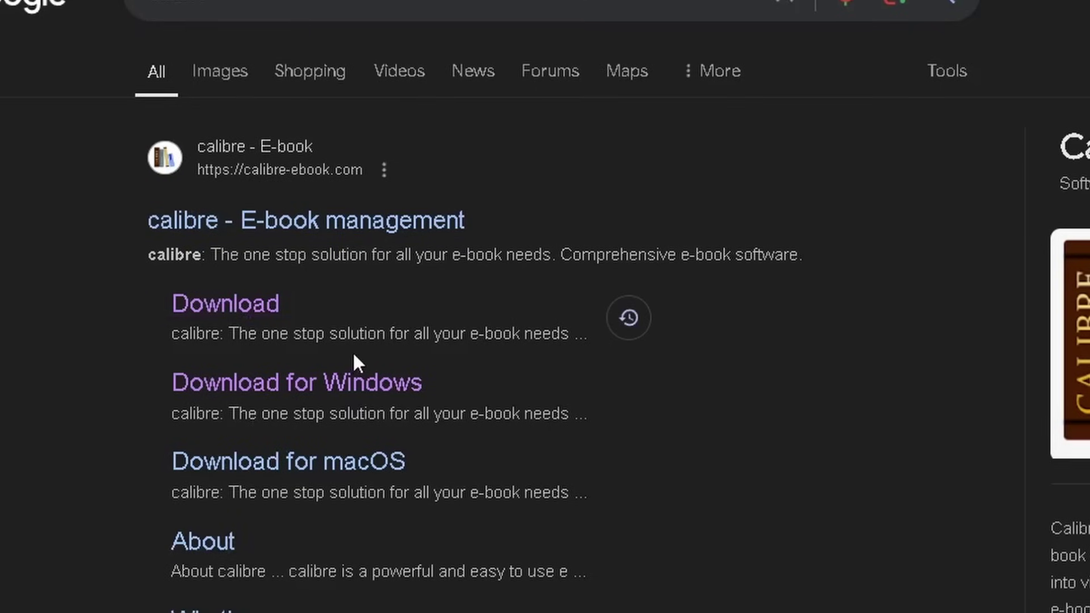
# Step: Download the 64-bit Windows version of calibre from the official calibre website
pyautogui.click(238, 307)
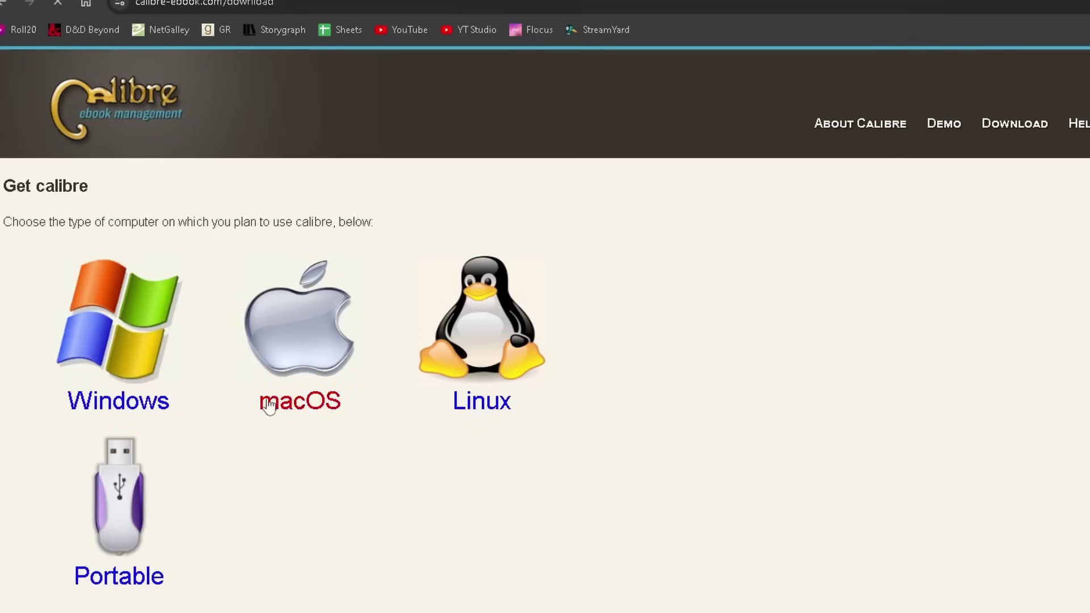
pyautogui.click(149, 358)
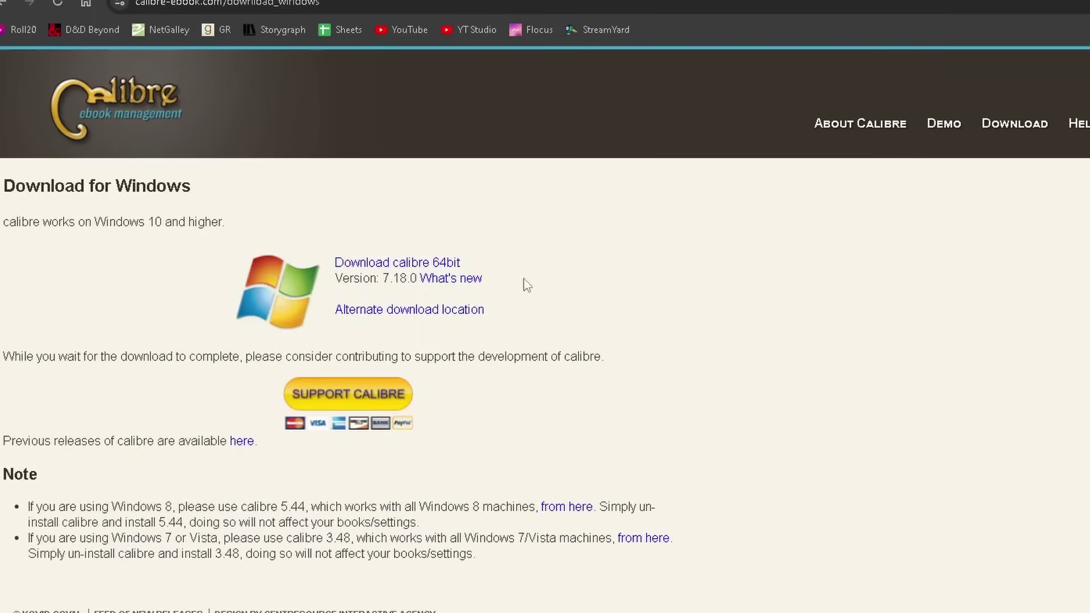
pyautogui.click(452, 263)
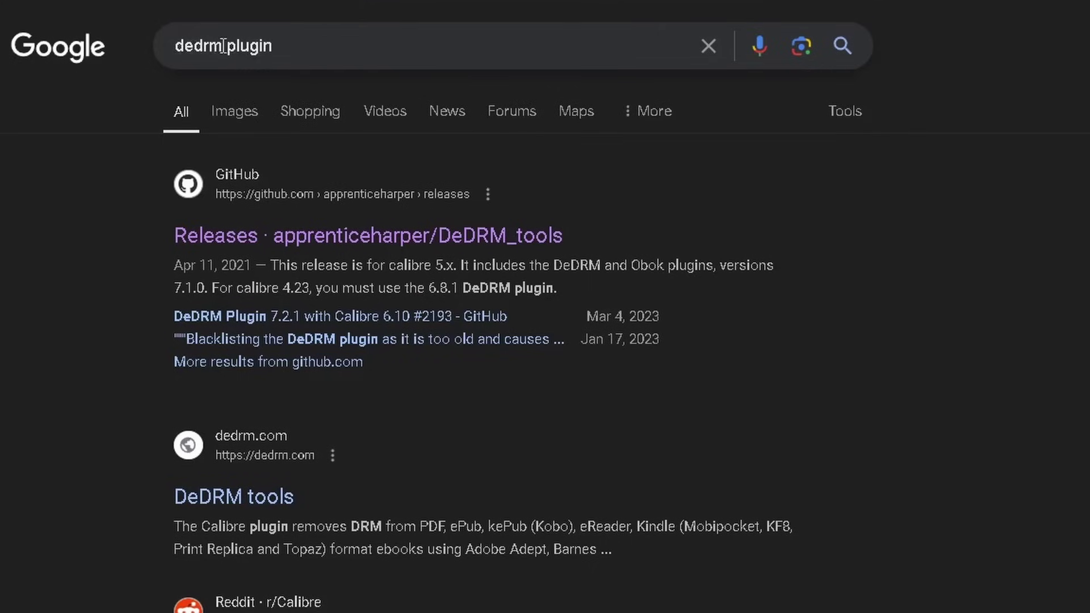
# Step: Download DeDRM_tools_7.2.1.zip from the GitHub page listing the DeDRM_tools releases
pyautogui.click(225, 189)
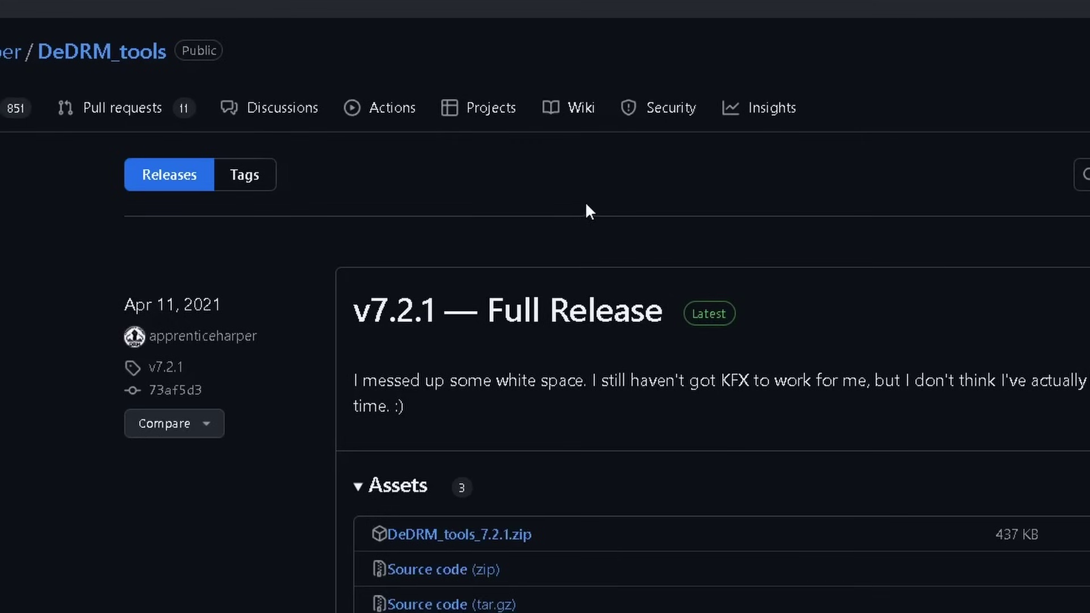
pyautogui.scroll(-2, 508, 466)
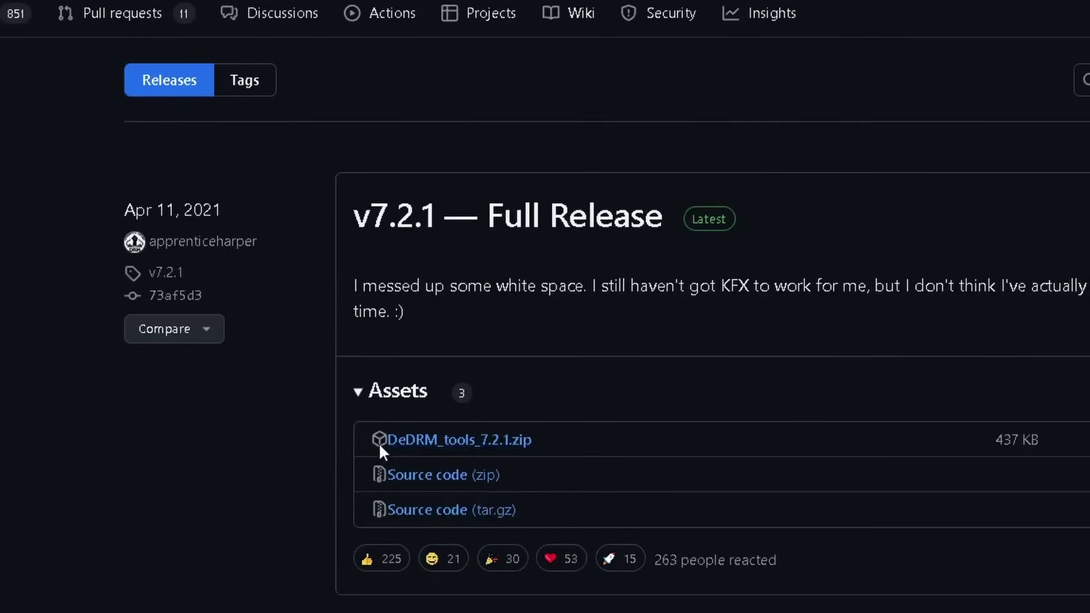
pyautogui.click(505, 440)
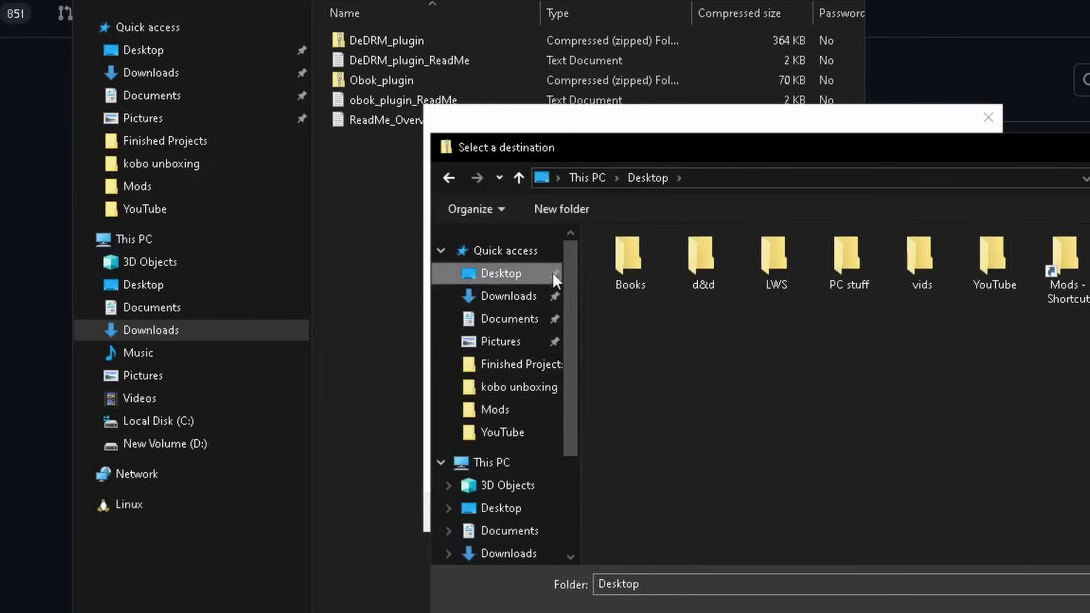
# Step: Extract the DeDRM tools archive into the Books folder on the Desktop and close the window of extracted files
pyautogui.doubleClick(626, 266)
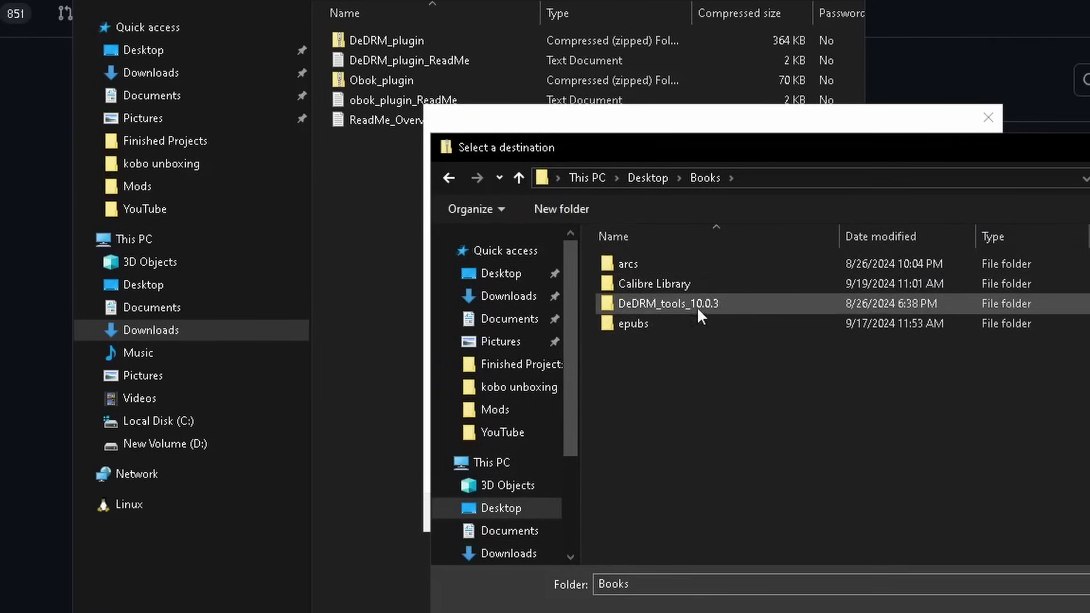
pyautogui.press('Return')
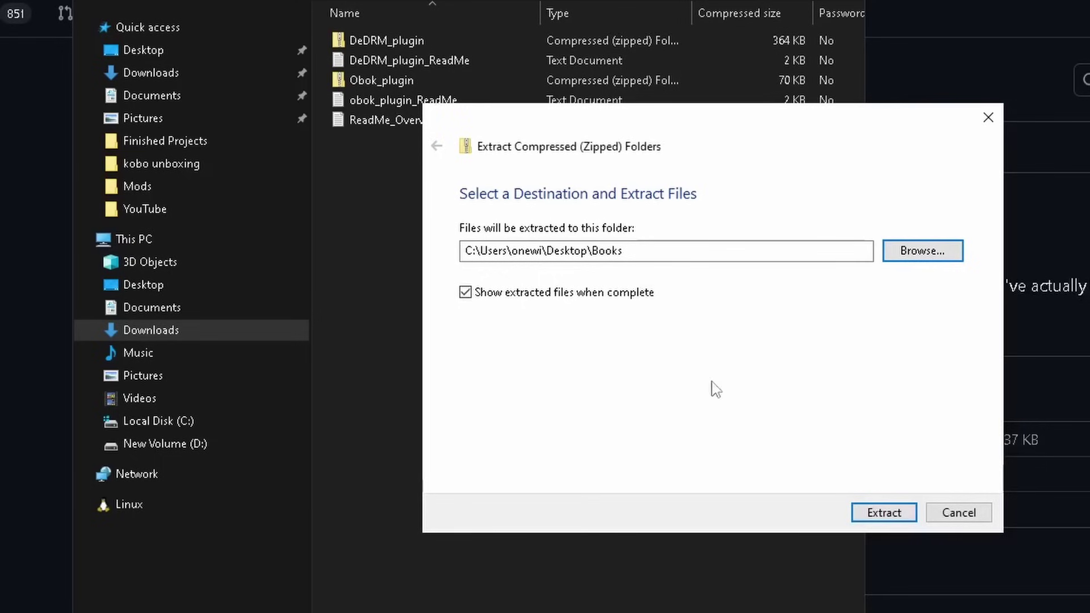
pyautogui.click(896, 514)
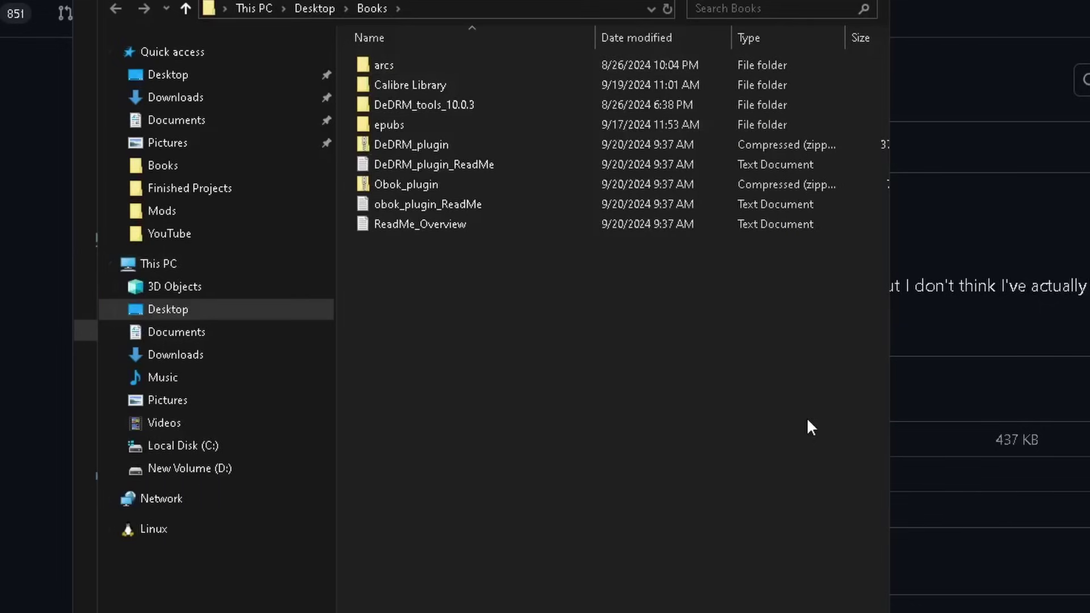
pyautogui.hotkey('alt', 'F4')
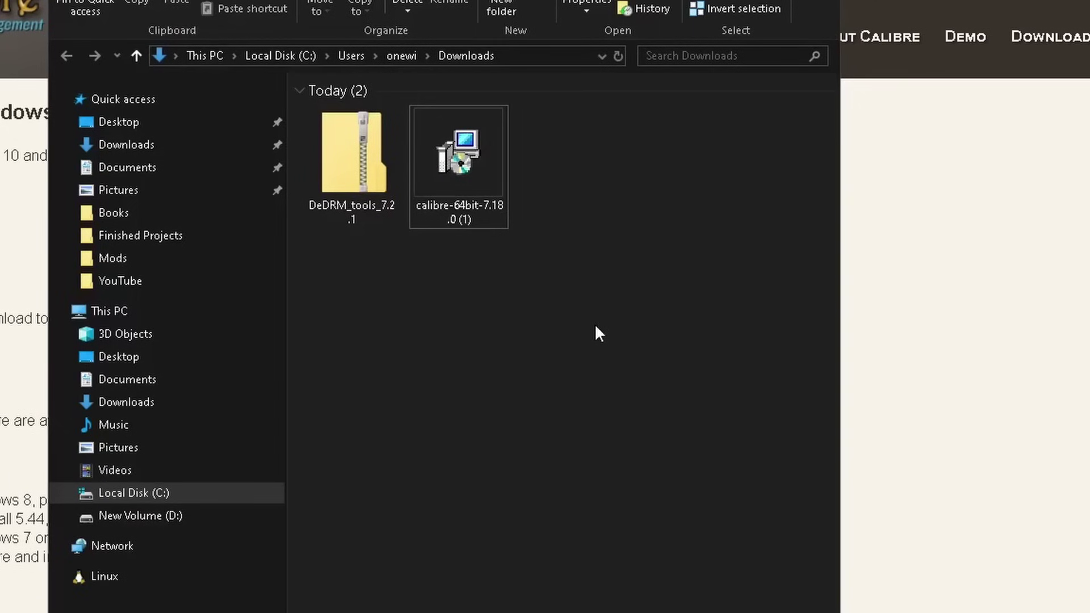
# Step: Run the calibre-64bit-7.18.0 (1) installer from the Downloads folder
pyautogui.doubleClick(458, 165)
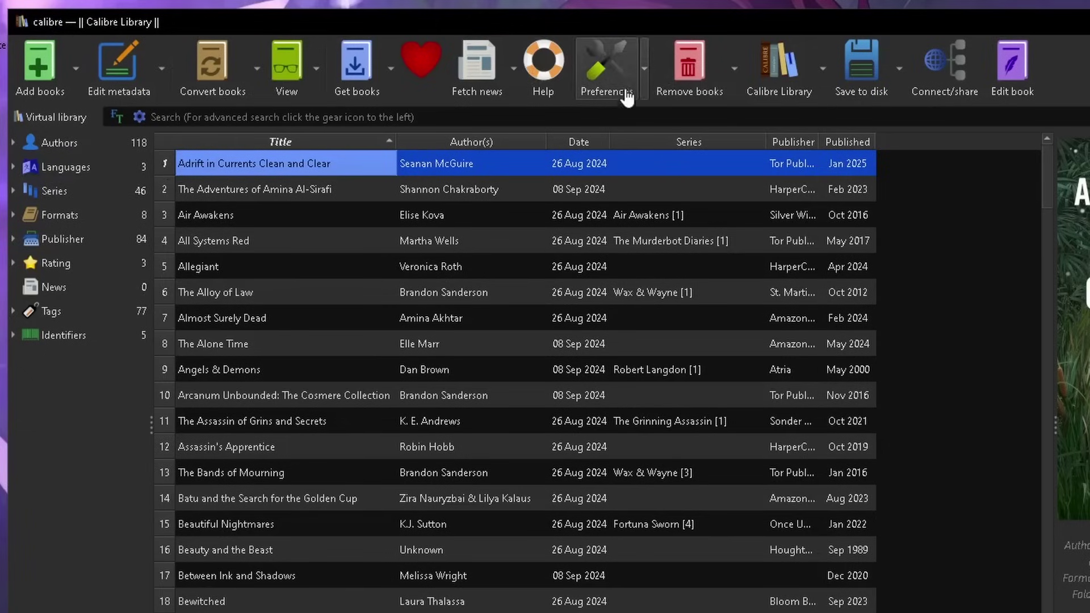
# Step: Install DeDRM_plugin into calibre from the file in the Books folder, accept the security warning and restart calibre
pyautogui.click(621, 68)
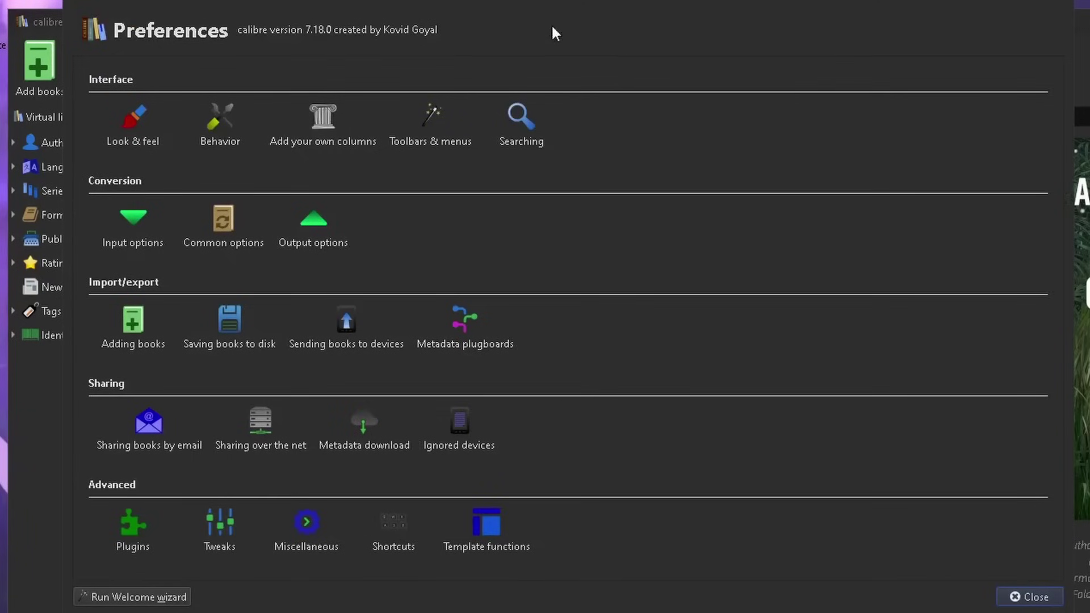
pyautogui.click(153, 532)
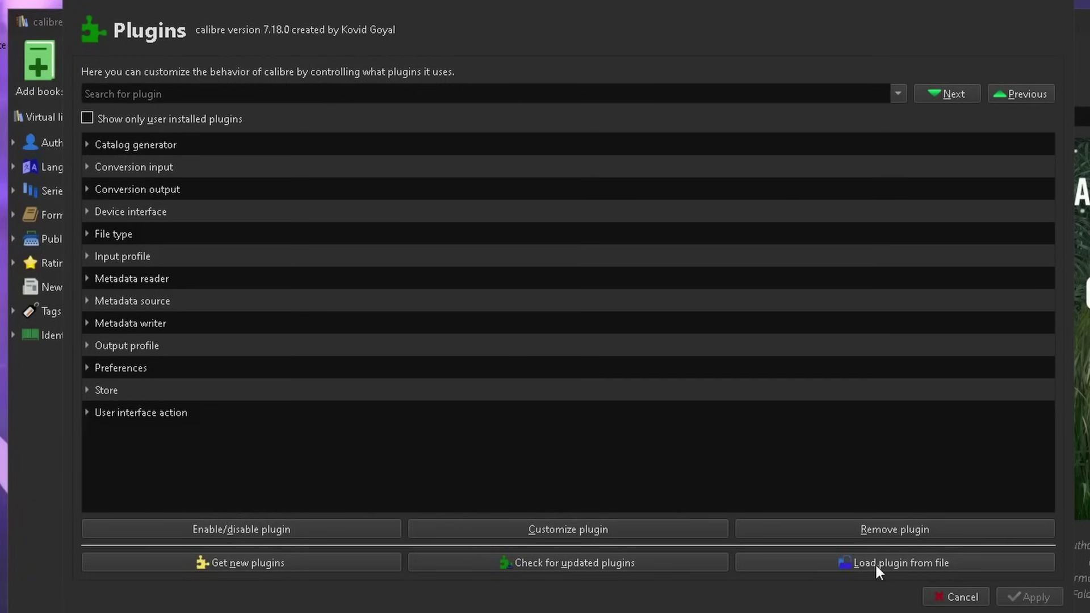
pyautogui.click(912, 564)
pyautogui.doubleClick(258, 114)
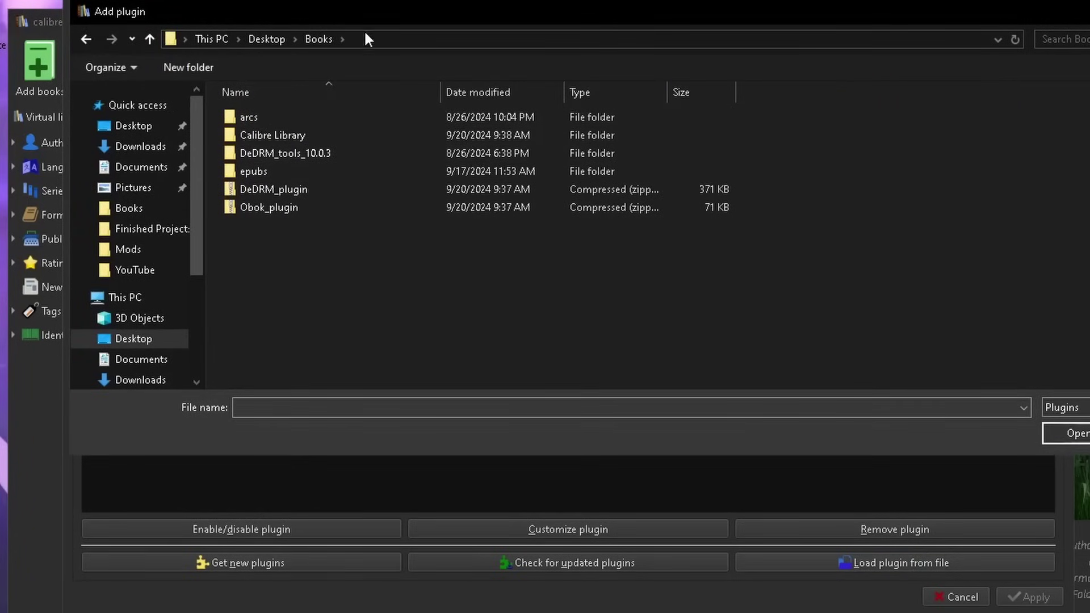
pyautogui.click(379, 190)
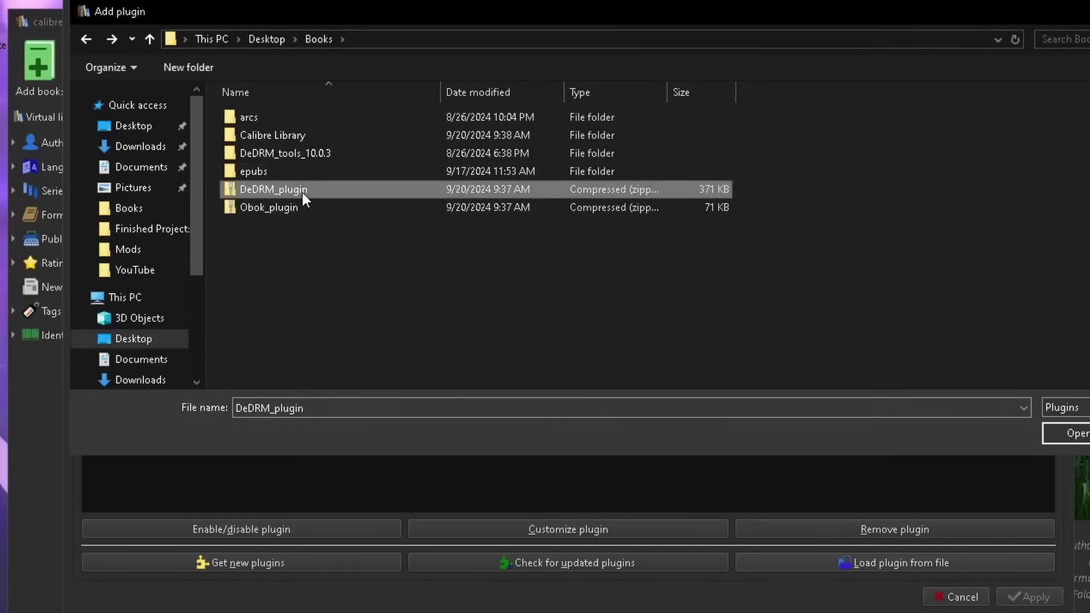
pyautogui.click(1062, 431)
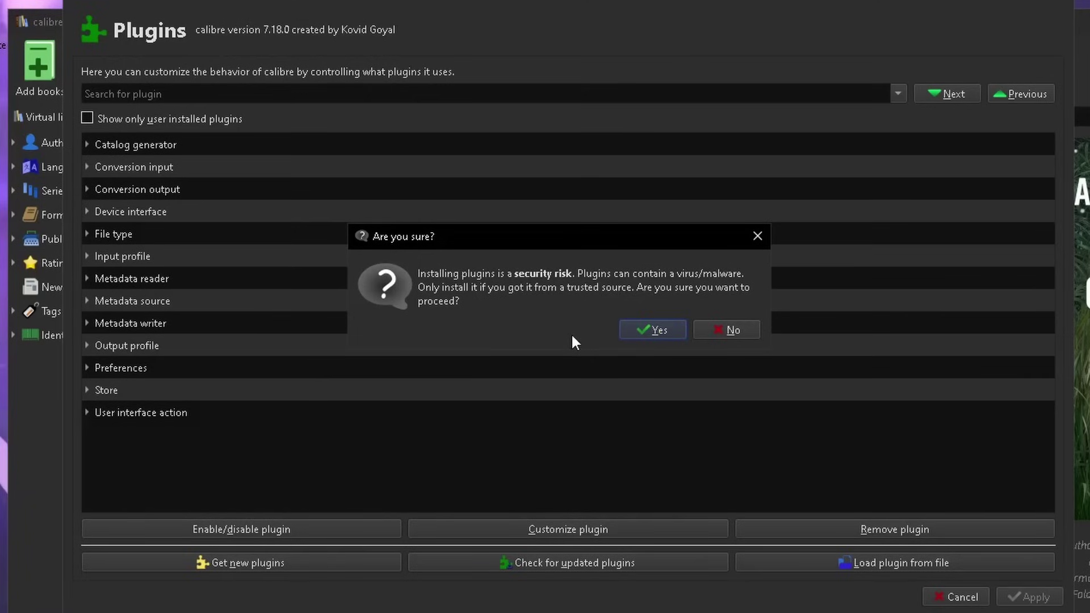
pyautogui.press('Return')
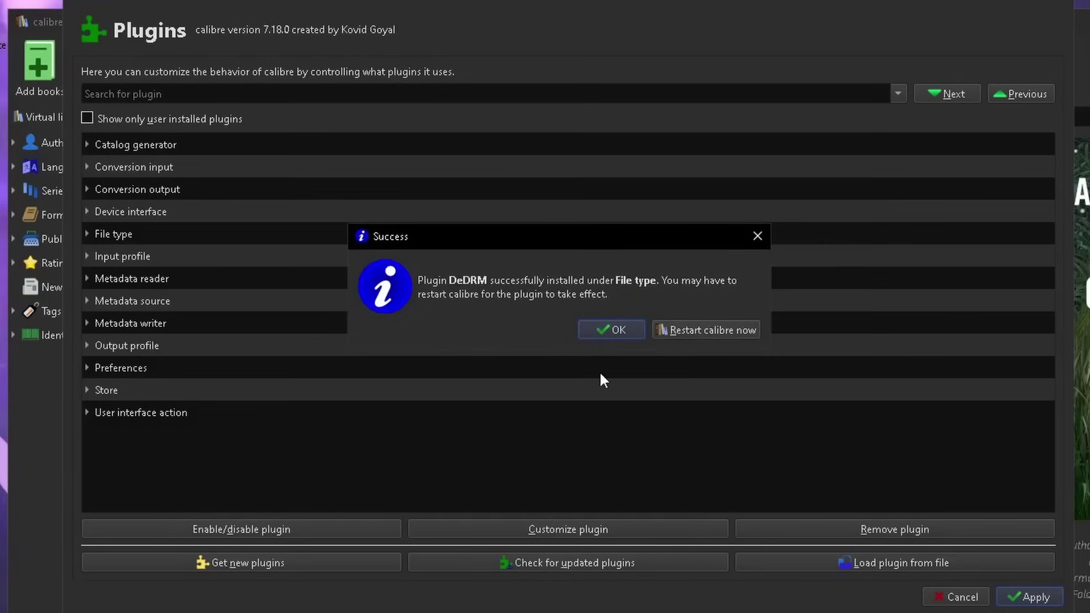
pyautogui.click(731, 328)
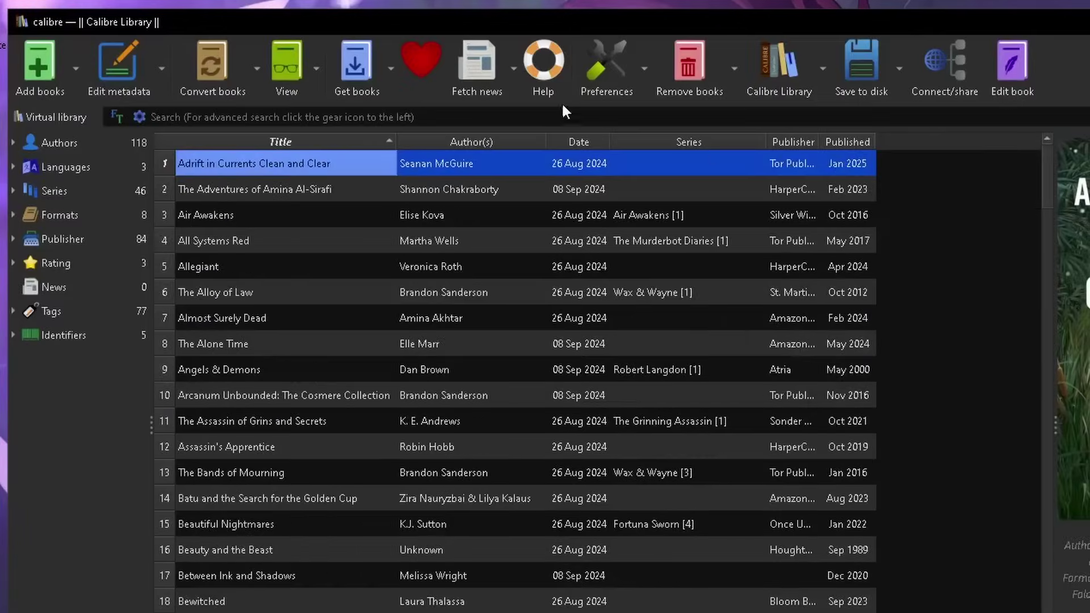
# Step: Open the eInk Kindle ebooks serial number settings of the DeDRM file type plugin
pyautogui.click(606, 67)
pyautogui.click(134, 544)
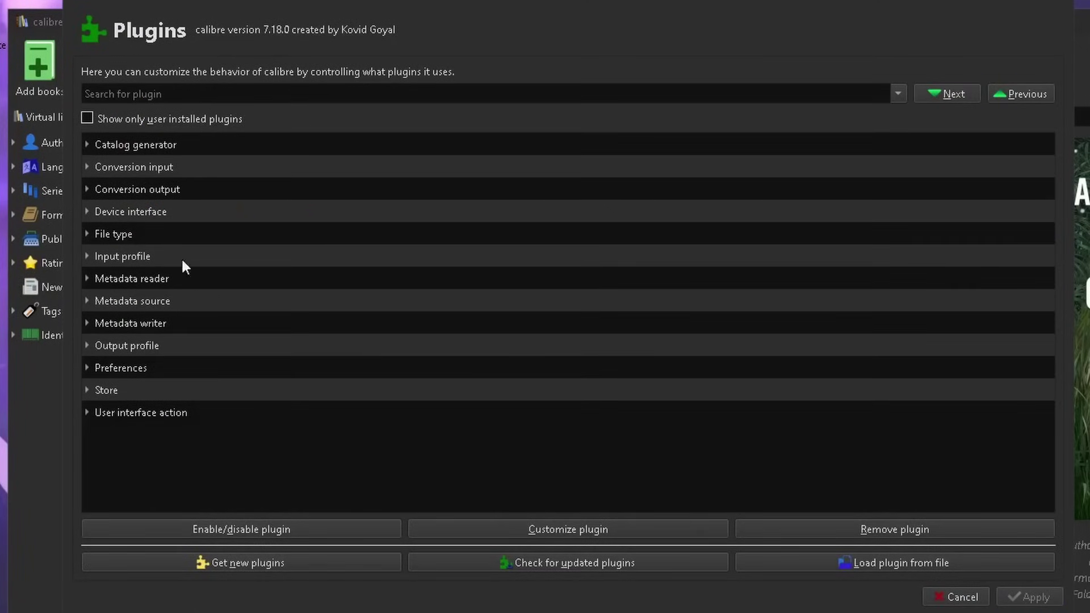
pyautogui.doubleClick(95, 232)
pyautogui.click(151, 321)
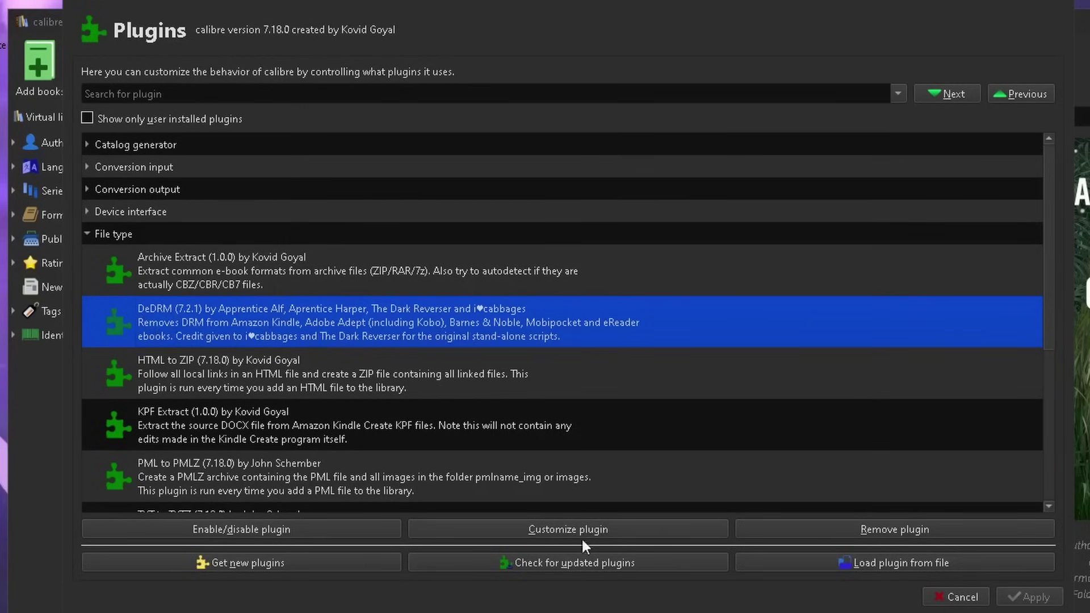
pyautogui.click(628, 530)
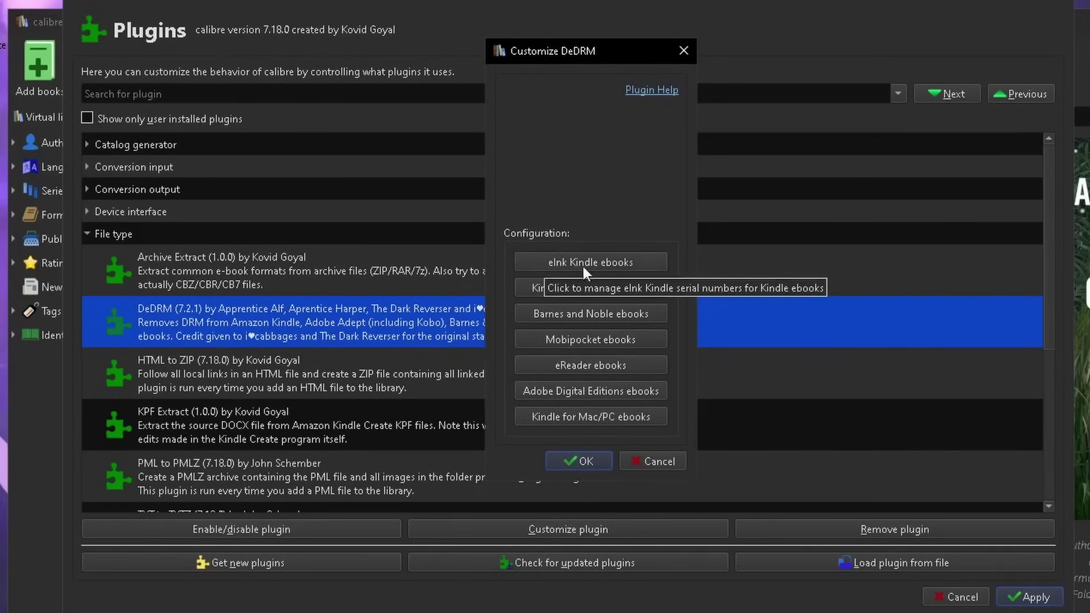
pyautogui.click(622, 264)
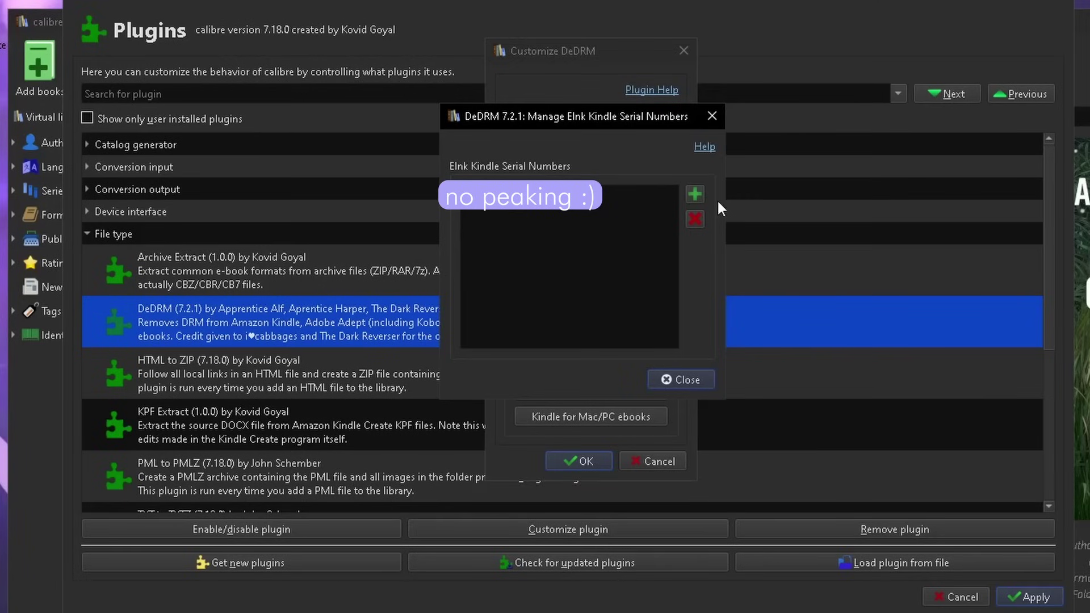
pyautogui.click(695, 194)
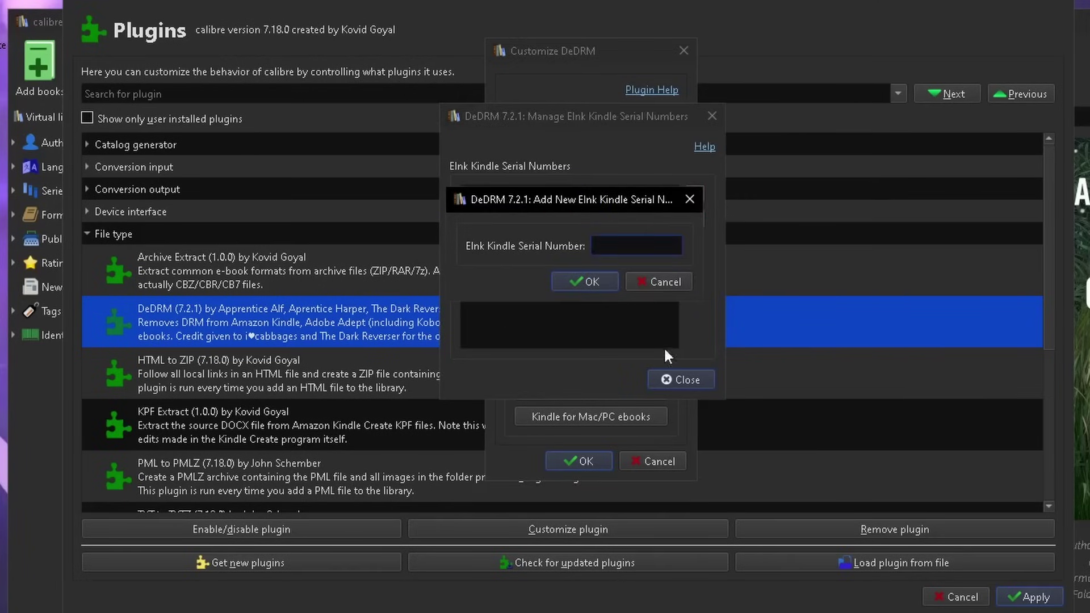
pyautogui.click(601, 276)
pyautogui.click(807, 375)
pyautogui.click(670, 280)
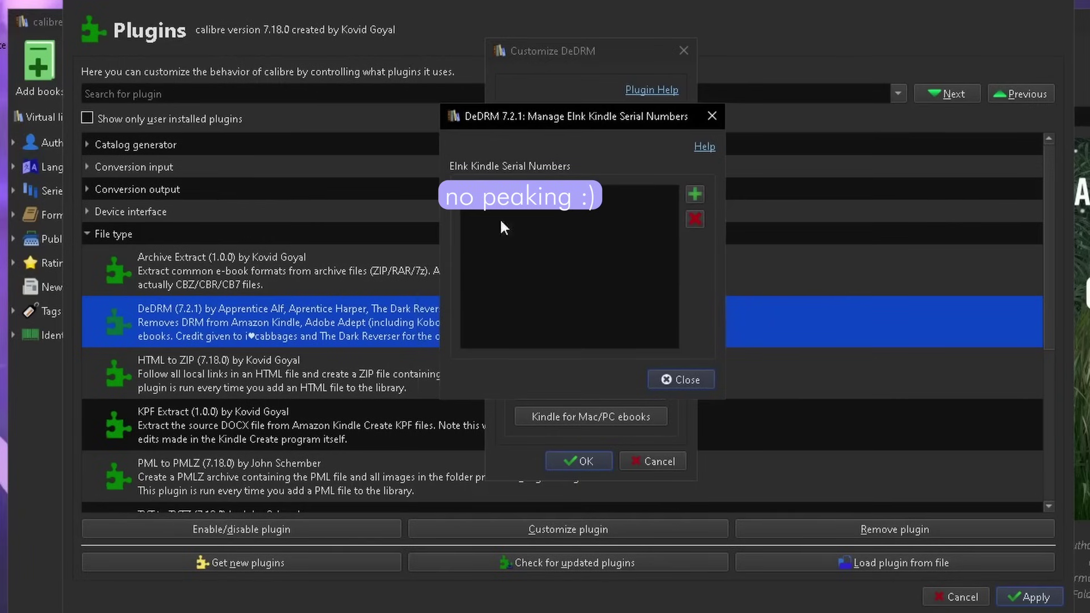
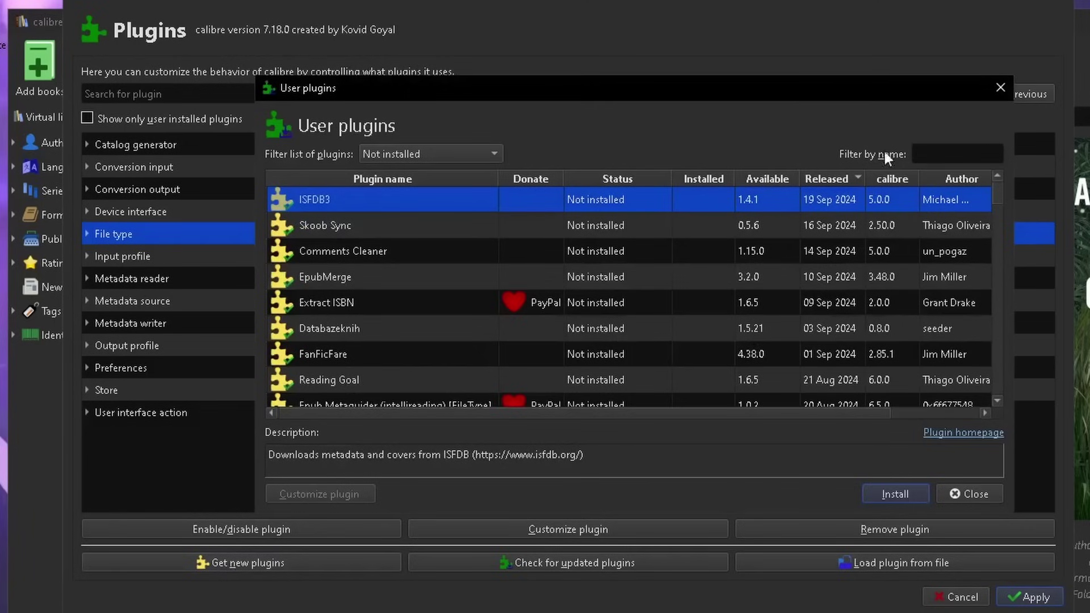
# Step: Filter the user plugins list to Installed to review the plugins, close it and apply the plugin preferences
pyautogui.click(951, 153)
pyautogui.click(432, 153)
pyautogui.click(398, 182)
pyautogui.click(434, 149)
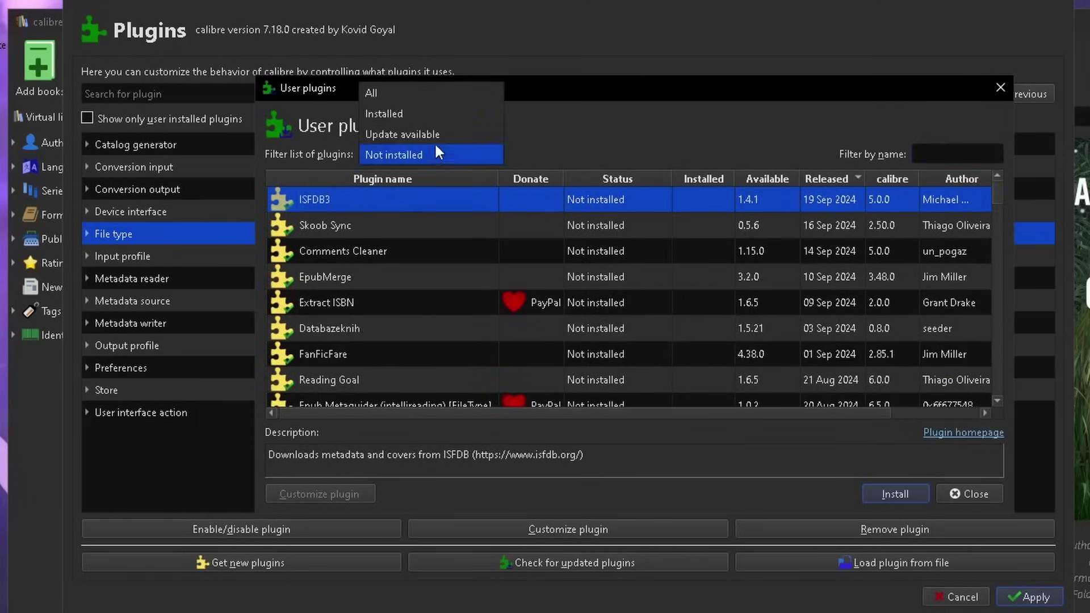
pyautogui.click(441, 116)
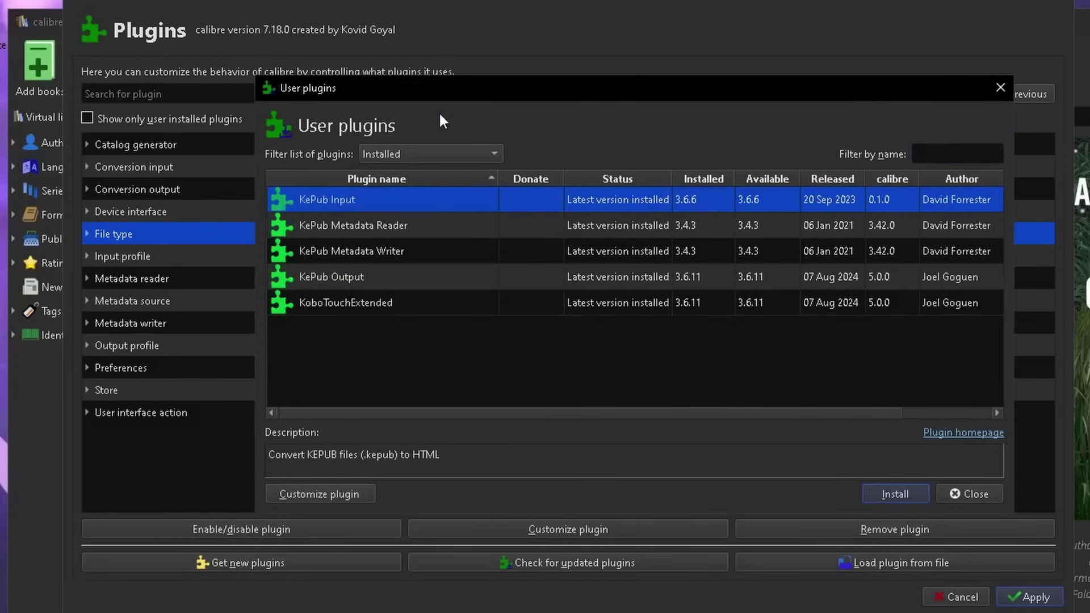
pyautogui.click(973, 492)
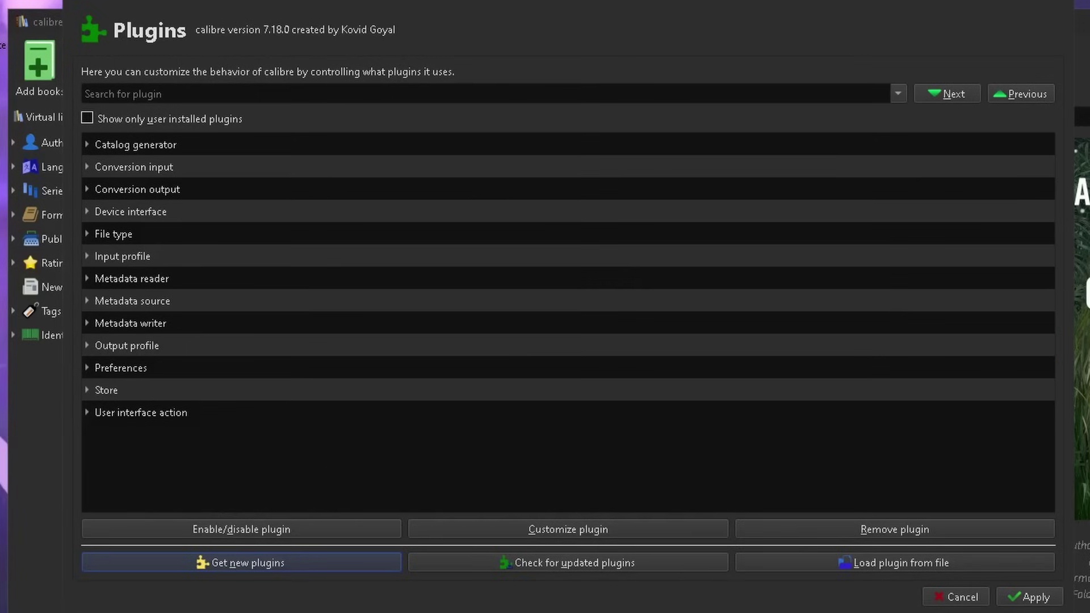
pyautogui.click(1037, 601)
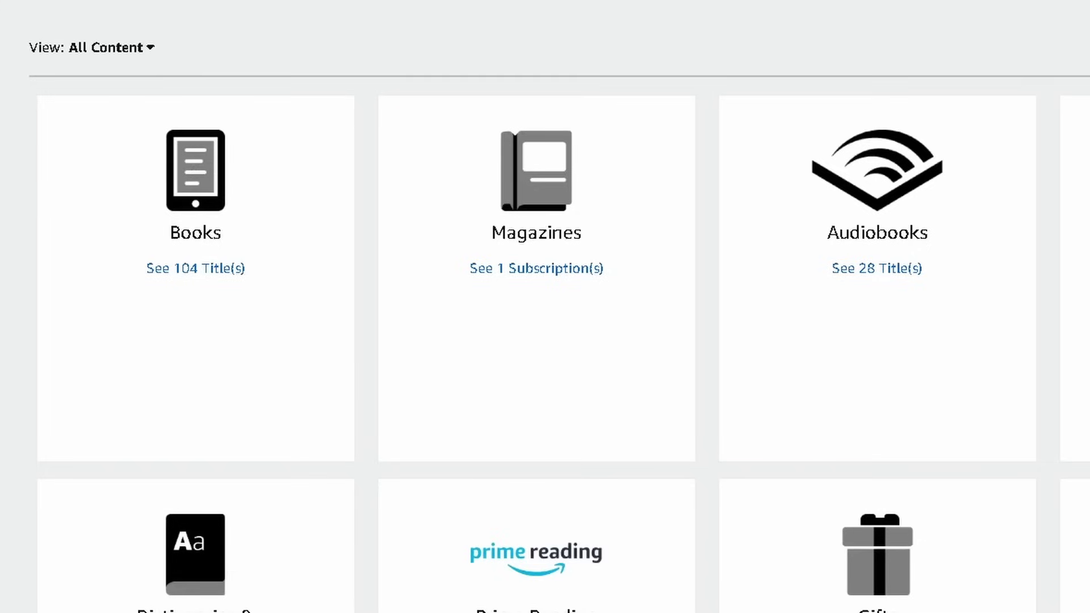
# Step: Switch to Amazon's Digital Content page, open the list of owned Books and look through the titles
pyautogui.click(164, 275)
pyautogui.moveTo(254, 397); pyautogui.dragTo(482, 399)
pyautogui.click(482, 399)
pyautogui.scroll(-8, 624, 497)
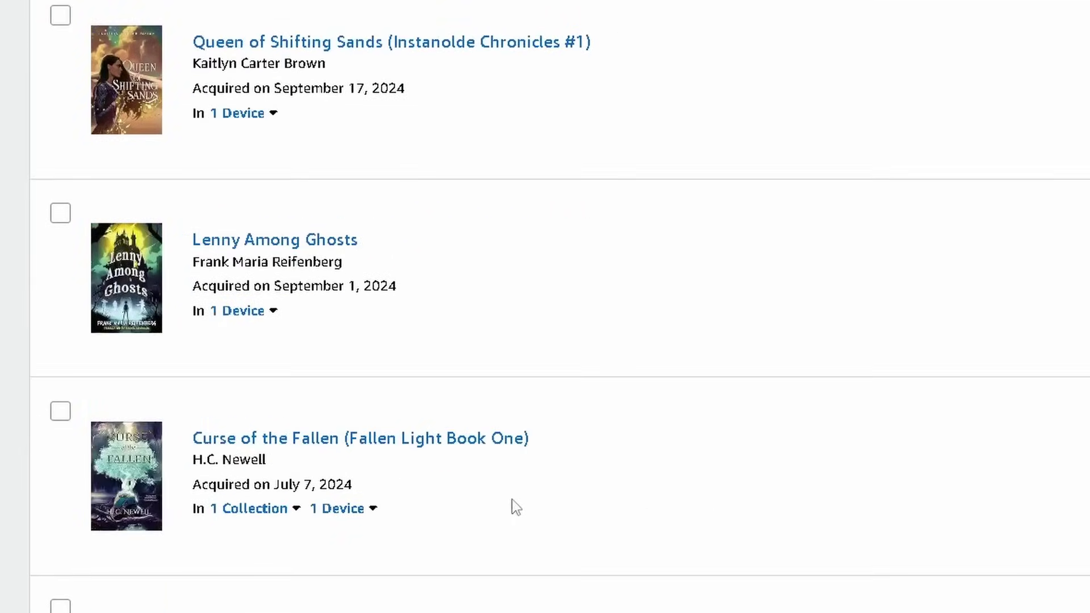
pyautogui.scroll(-3, 301, 497)
pyautogui.scroll(10, 518, 593)
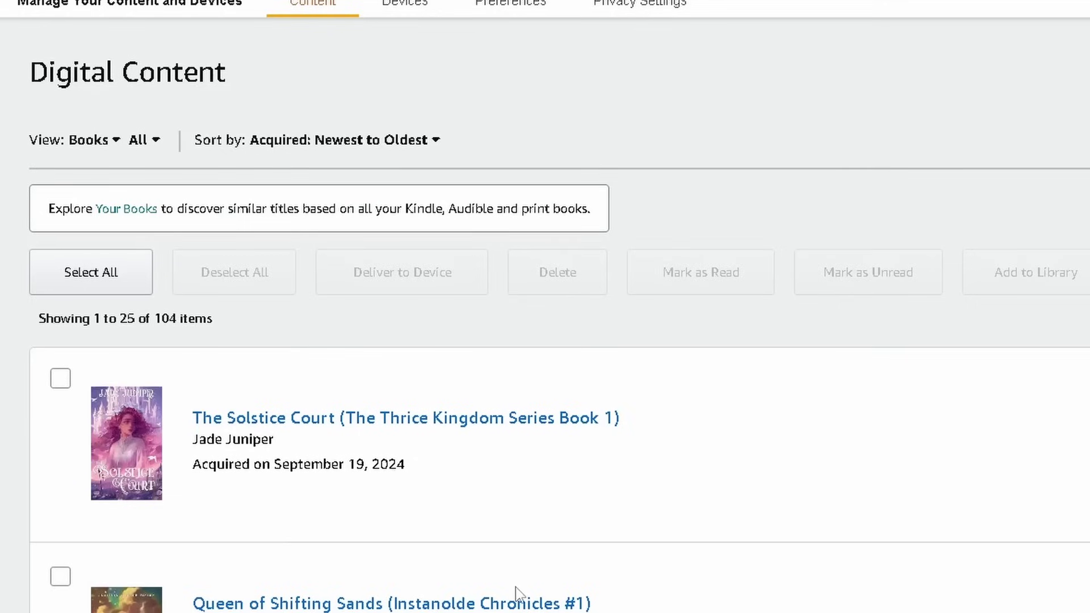
pyautogui.scroll(-2, 796, 518)
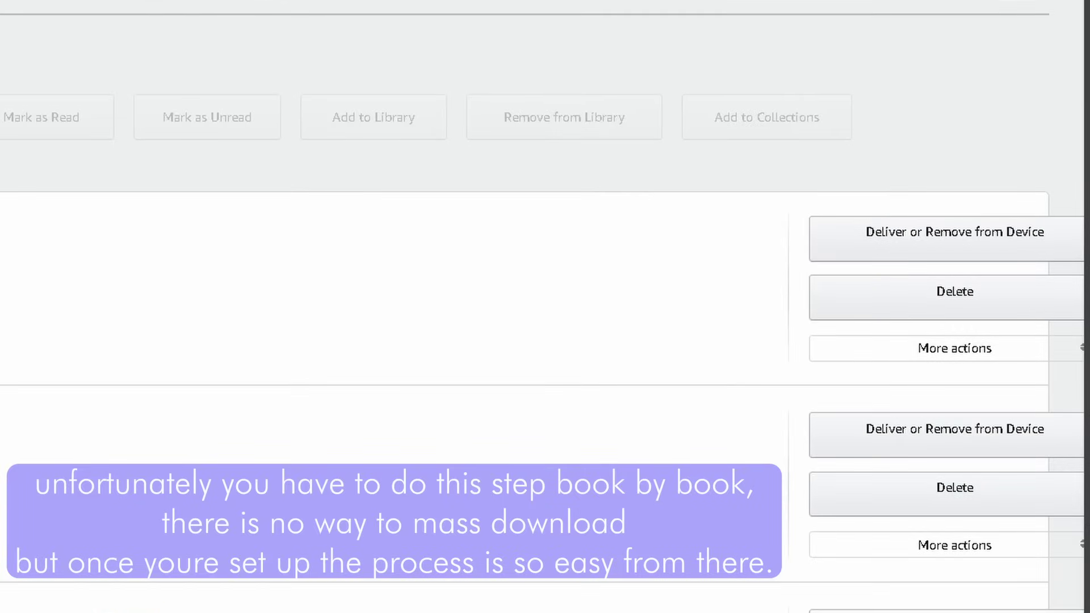
# Step: Download The Solstice Court through Download & transfer via USB for the device The Faerie Library
pyautogui.click(987, 354)
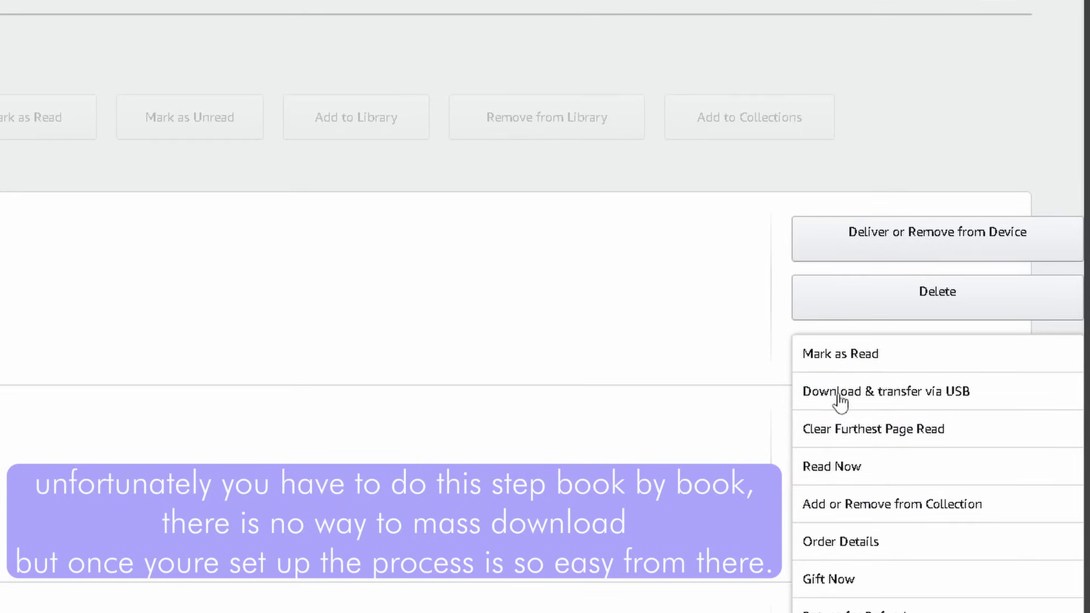
pyautogui.click(921, 400)
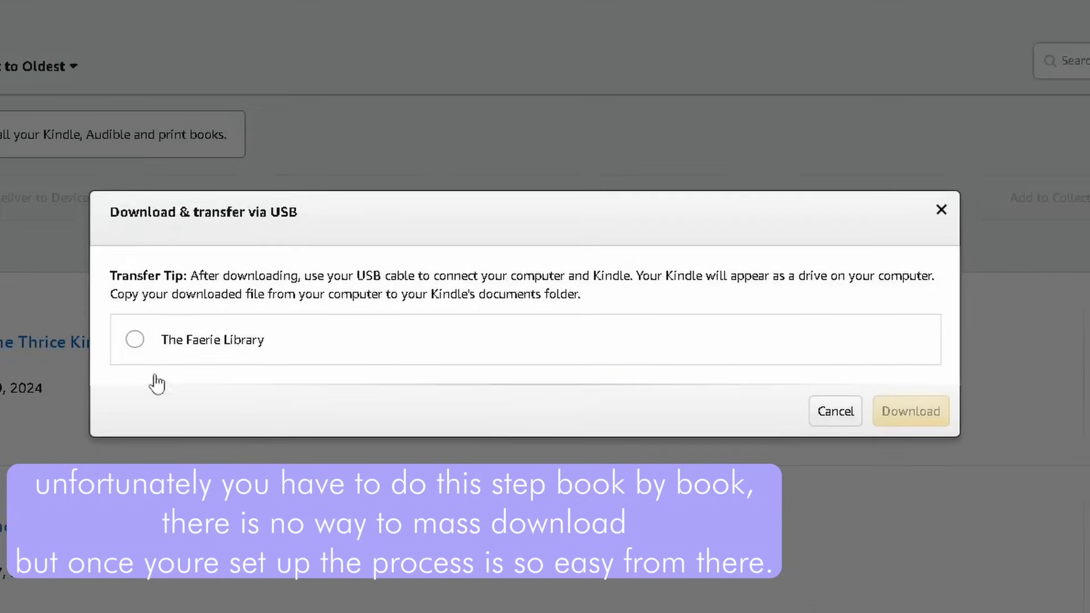
pyautogui.click(134, 340)
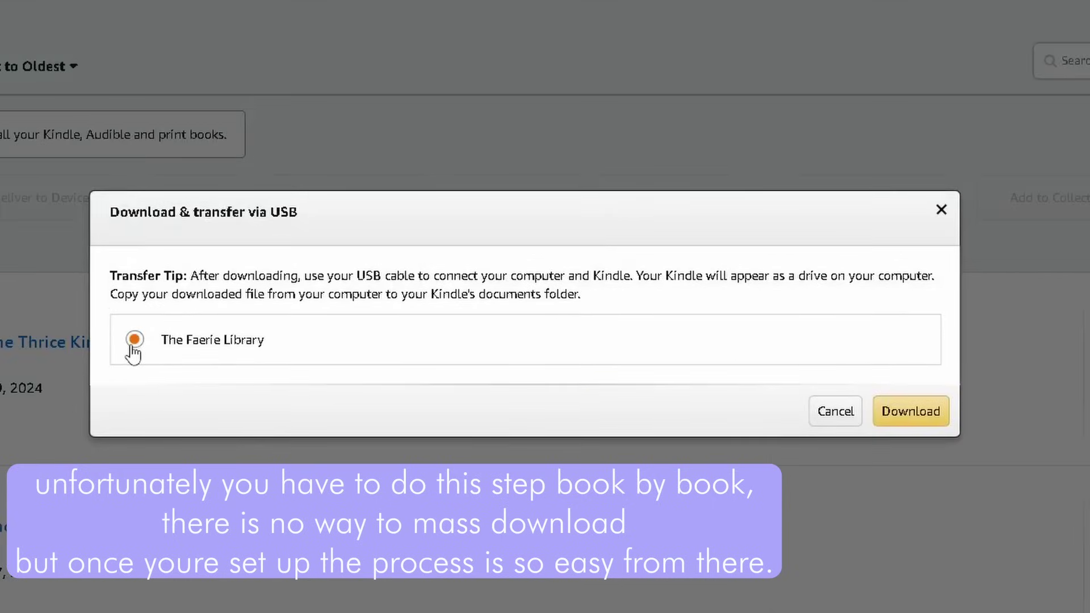
pyautogui.click(910, 413)
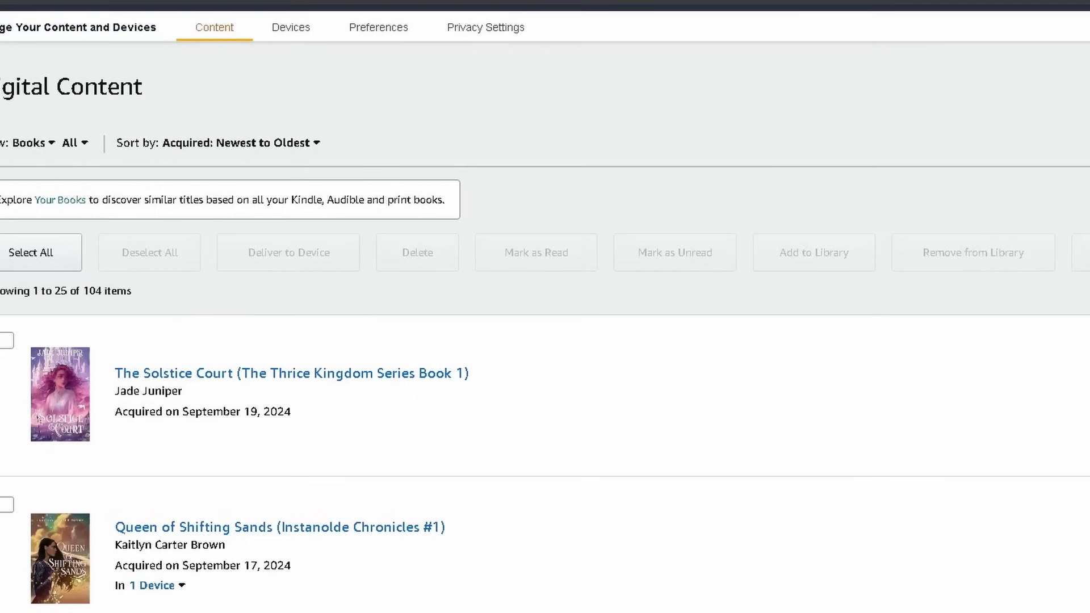
# Step: Try to add the downloaded Solstice Court AZW3 file from the Downloads folder to the calibre library, cancelling the duplicate import
pyautogui.hotkey('alt', 'Tab')
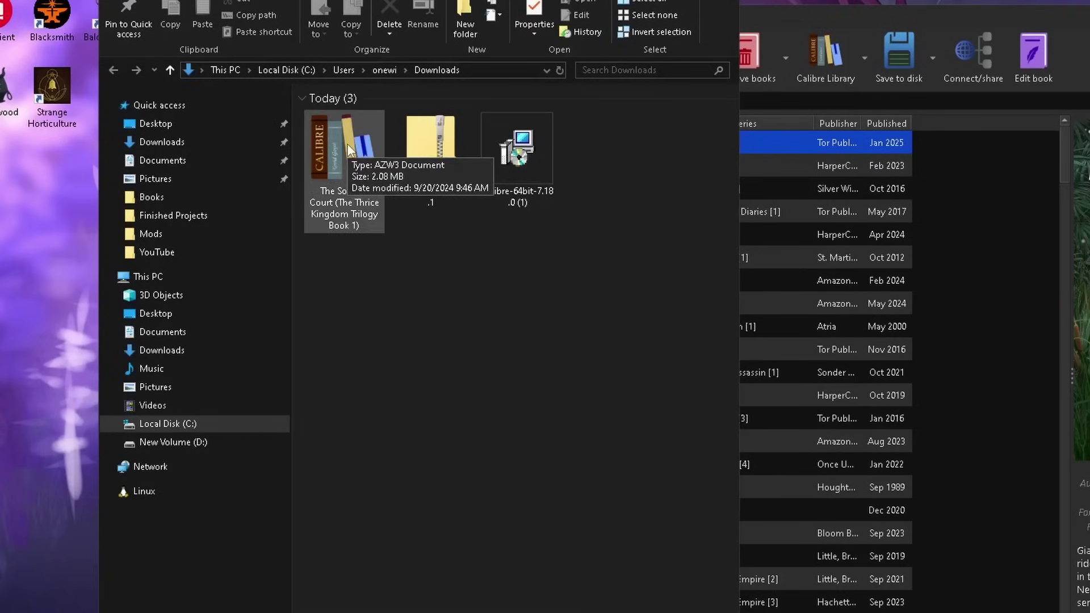
pyautogui.moveTo(348, 149); pyautogui.dragTo(991, 332)
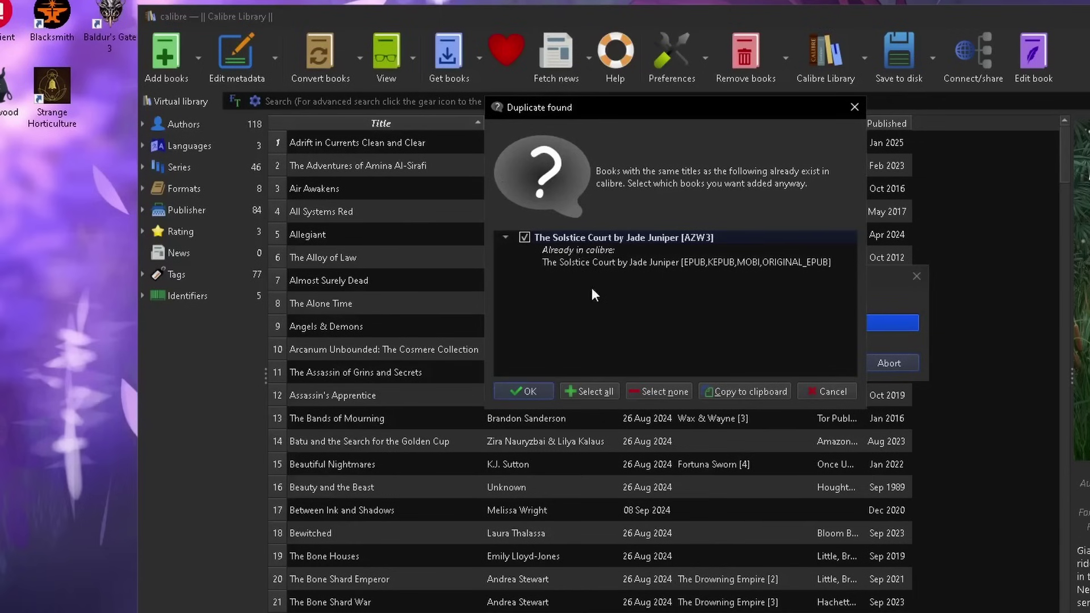
pyautogui.click(846, 392)
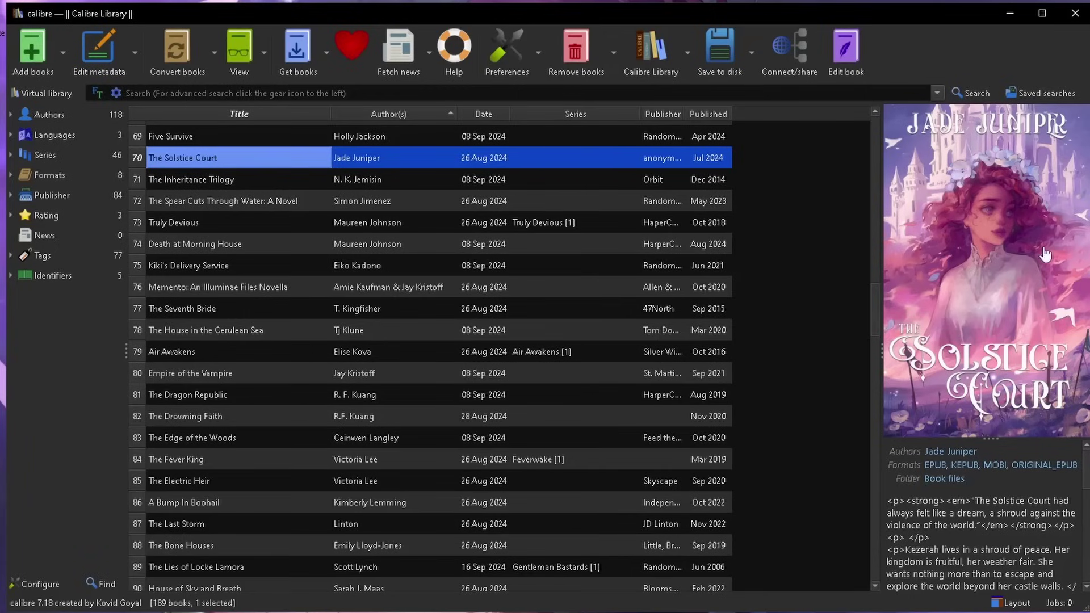
# Step: Read through the book details of The Solstice Court and leave that book selected in the library
pyautogui.scroll(-2, 1079, 464)
pyautogui.scroll(-5, 1031, 584)
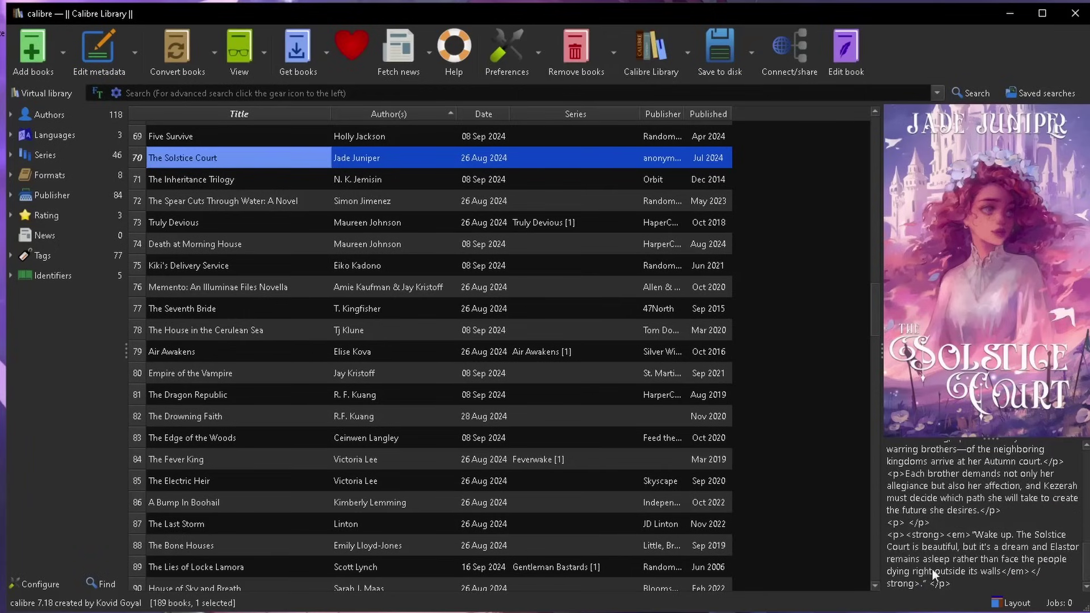
pyautogui.scroll(3, 963, 505)
pyautogui.scroll(5, 1008, 544)
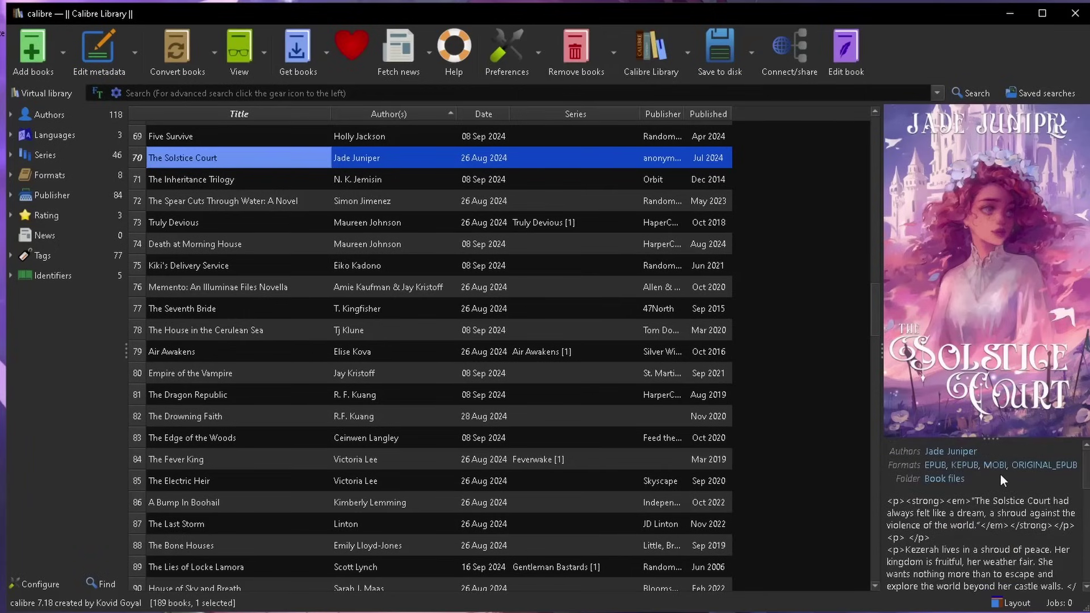
pyautogui.rightClick(265, 161)
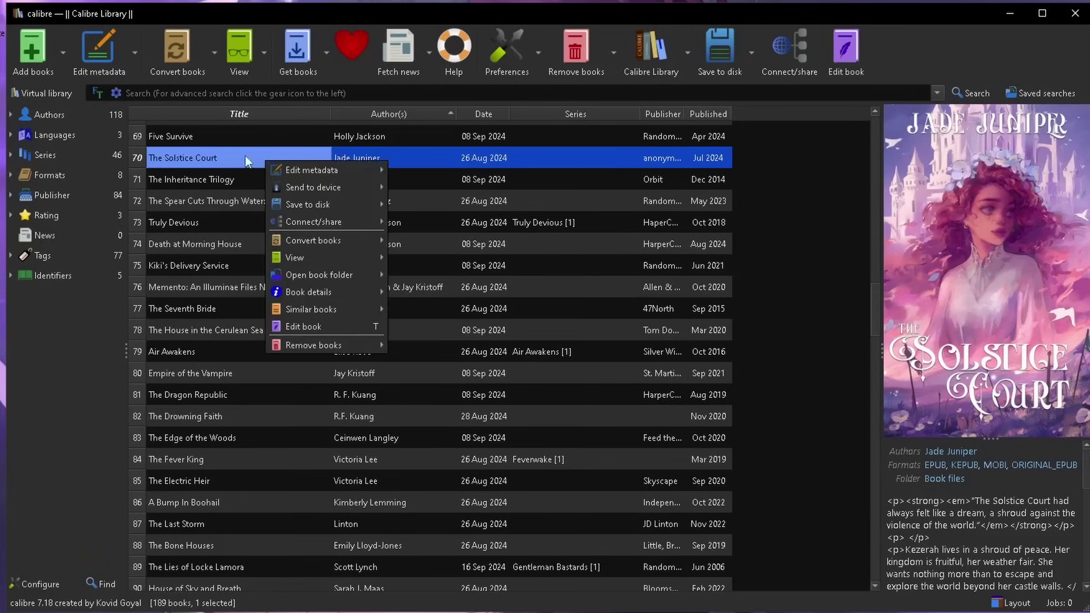
pyautogui.click(282, 170)
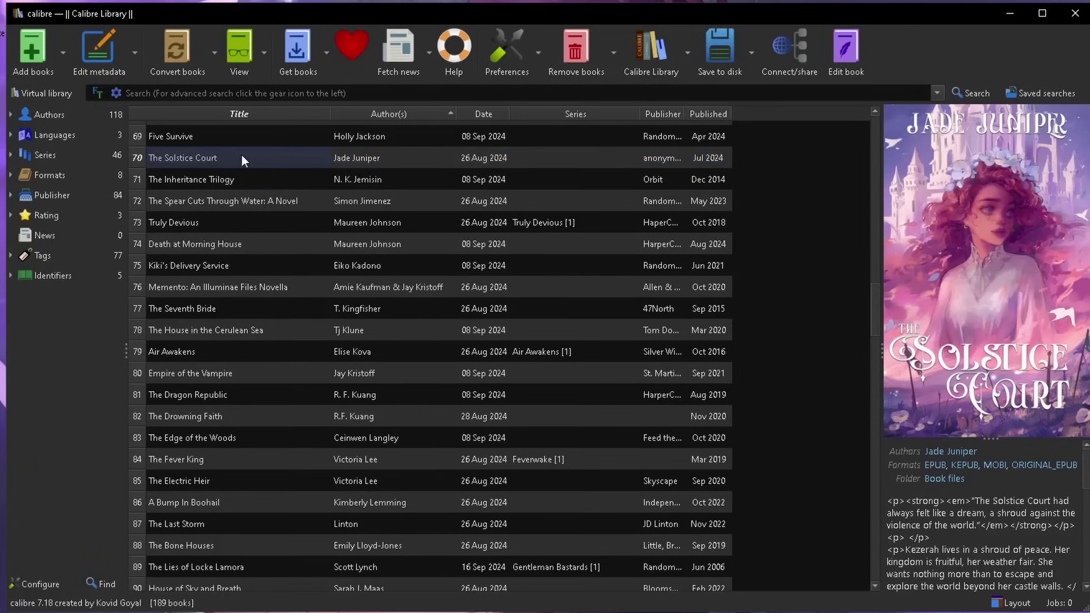
pyautogui.click(263, 203)
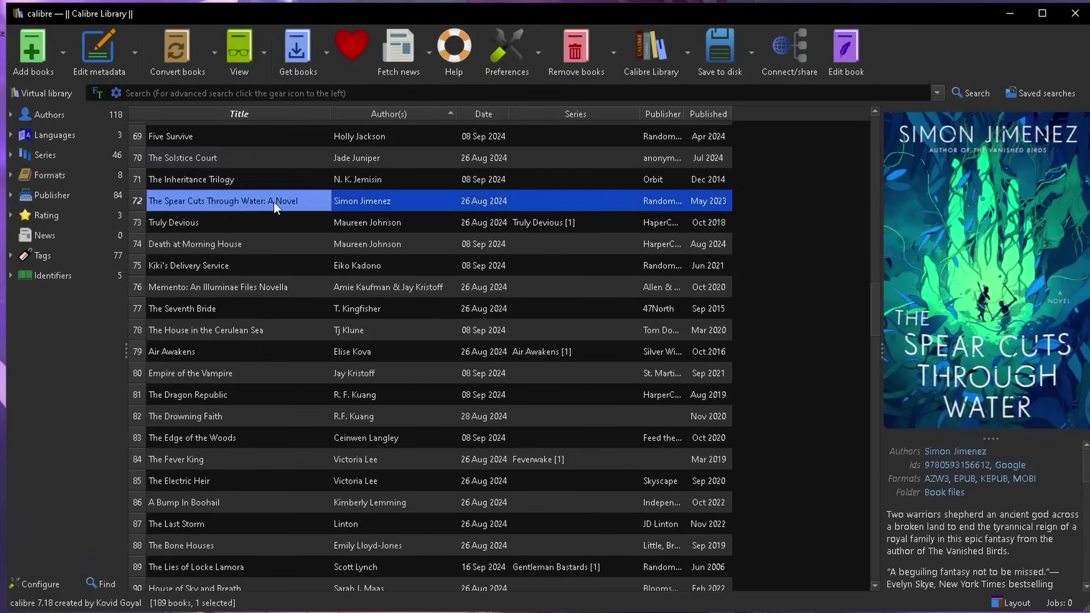
pyautogui.click(227, 161)
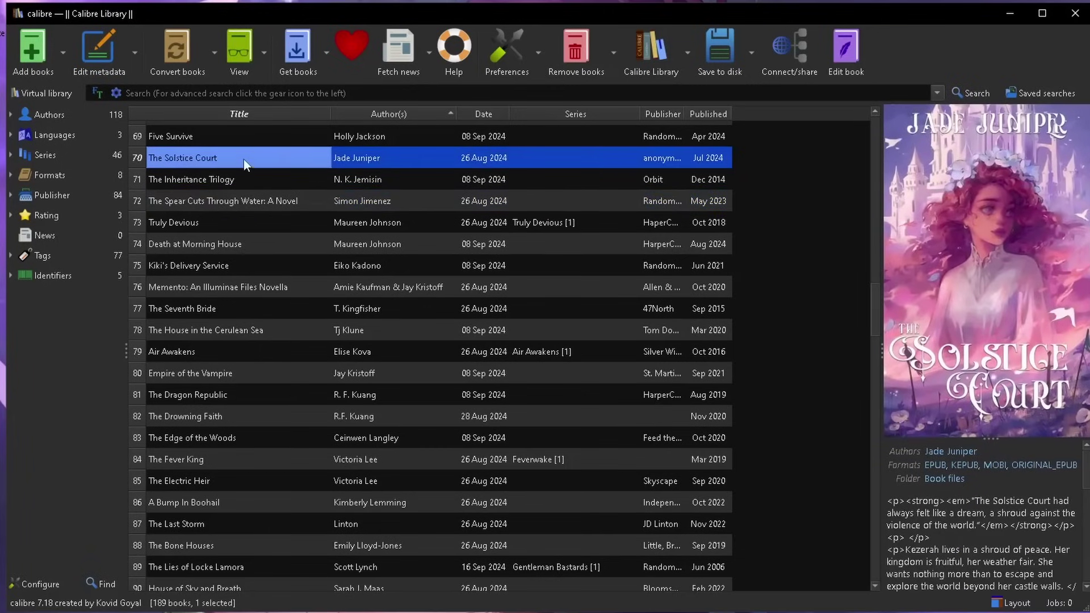
# Step: Download metadata for The Solstice Court, accept the matching result with the current cover, and save the book's metadata
pyautogui.rightClick(245, 159)
pyautogui.moveTo(362, 168)
pyautogui.click(403, 168)
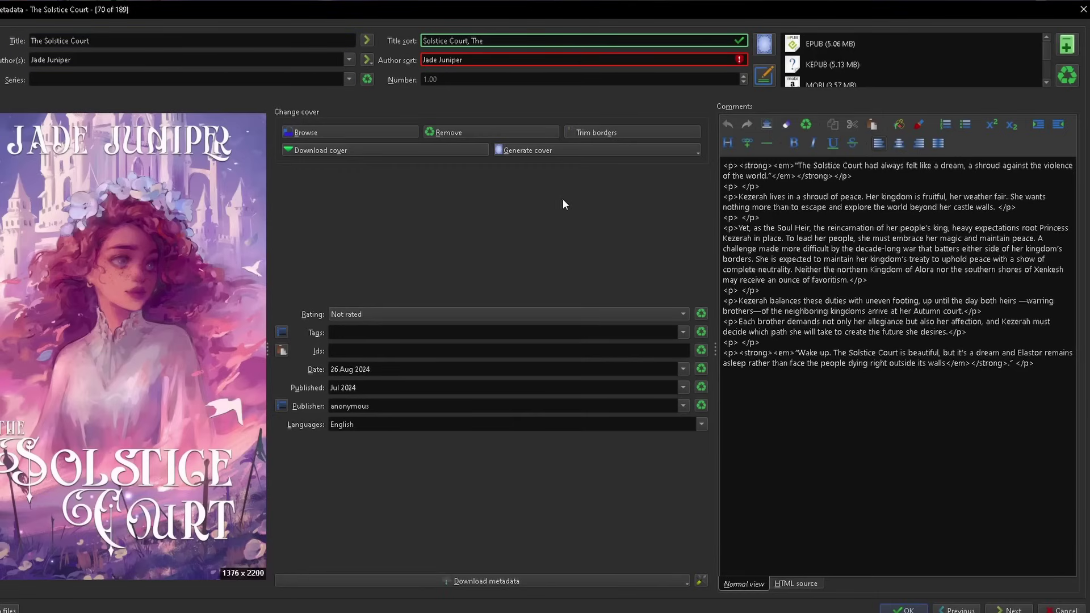
pyautogui.click(502, 581)
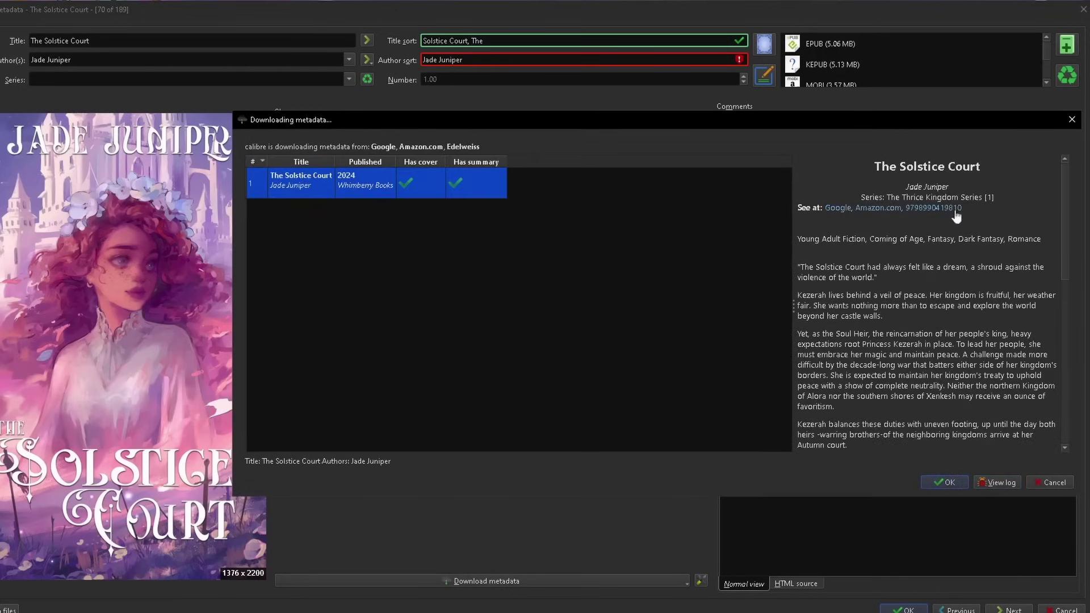
pyautogui.scroll(-10, 1021, 334)
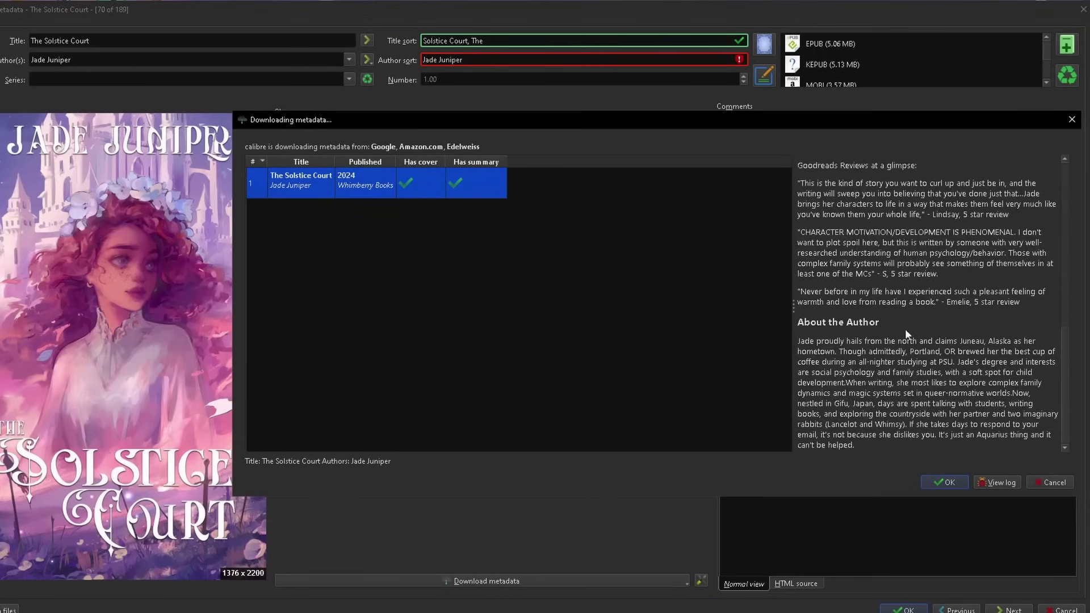
pyautogui.scroll(10, 983, 369)
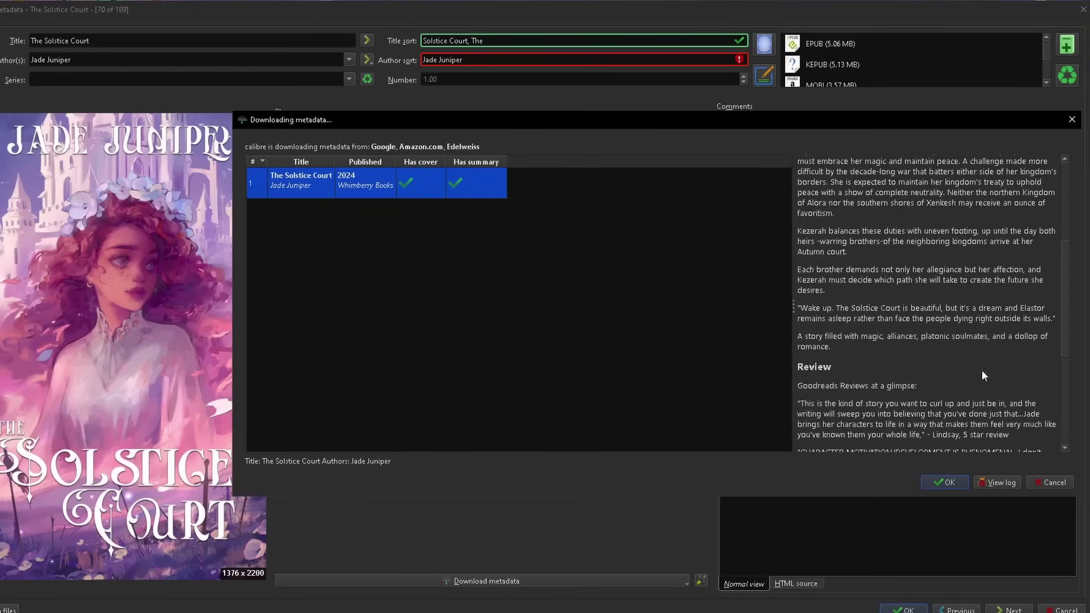
pyautogui.click(952, 481)
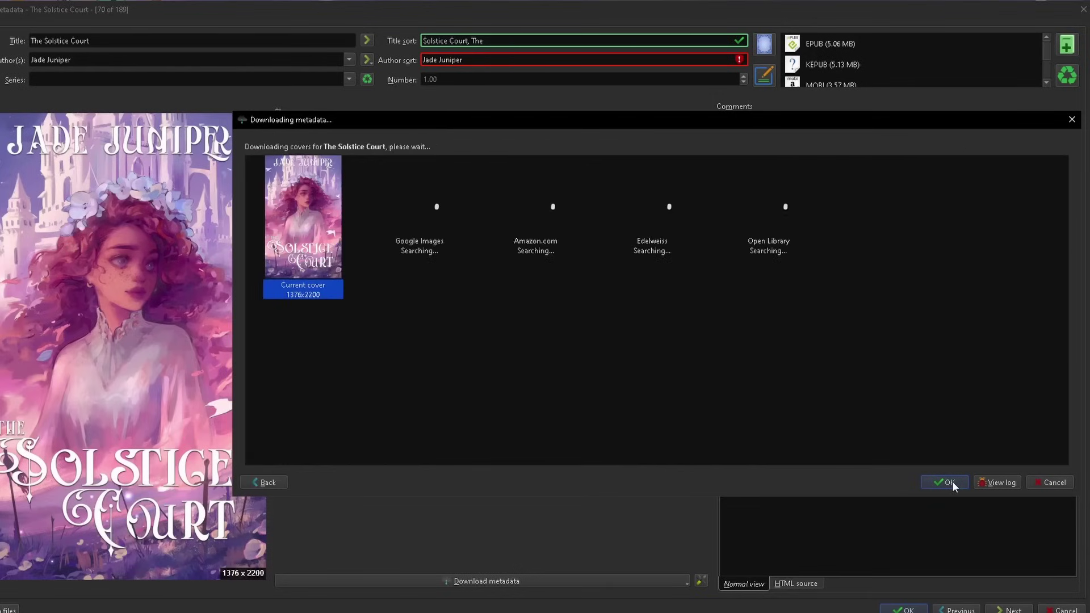
pyautogui.click(952, 482)
pyautogui.scroll(-3, 923, 456)
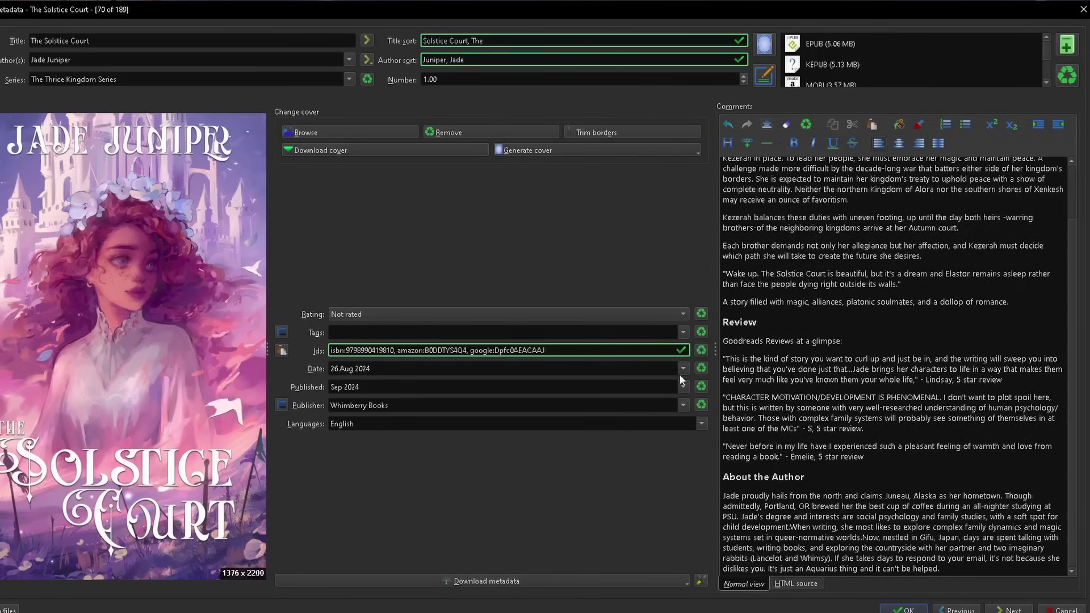
pyautogui.scroll(2, 878, 480)
pyautogui.press('Return')
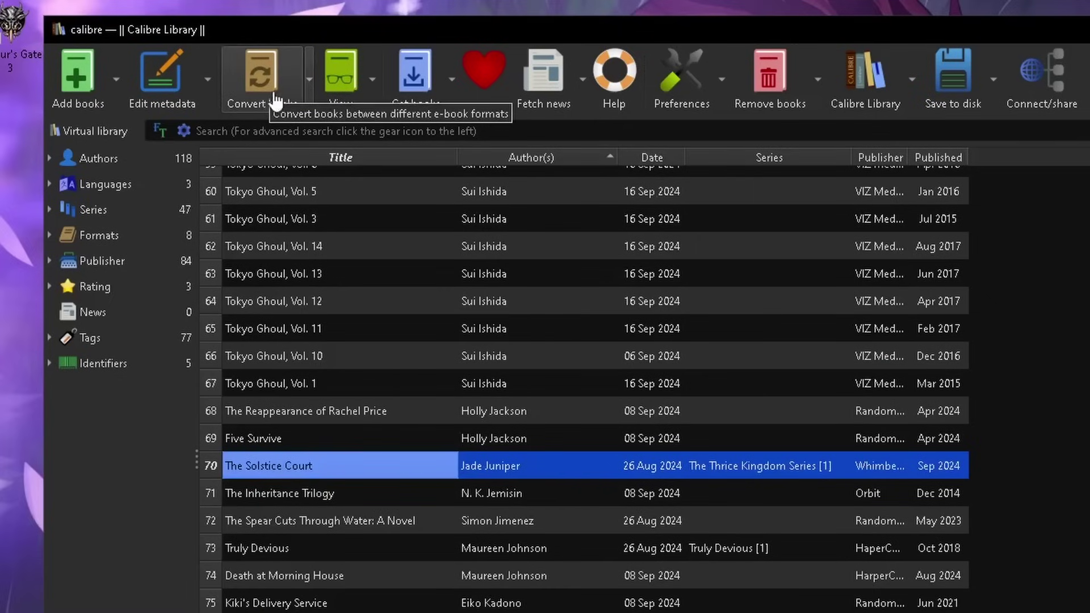
# Step: Convert The Solstice Court with KEPUB as the output format
pyautogui.click(279, 88)
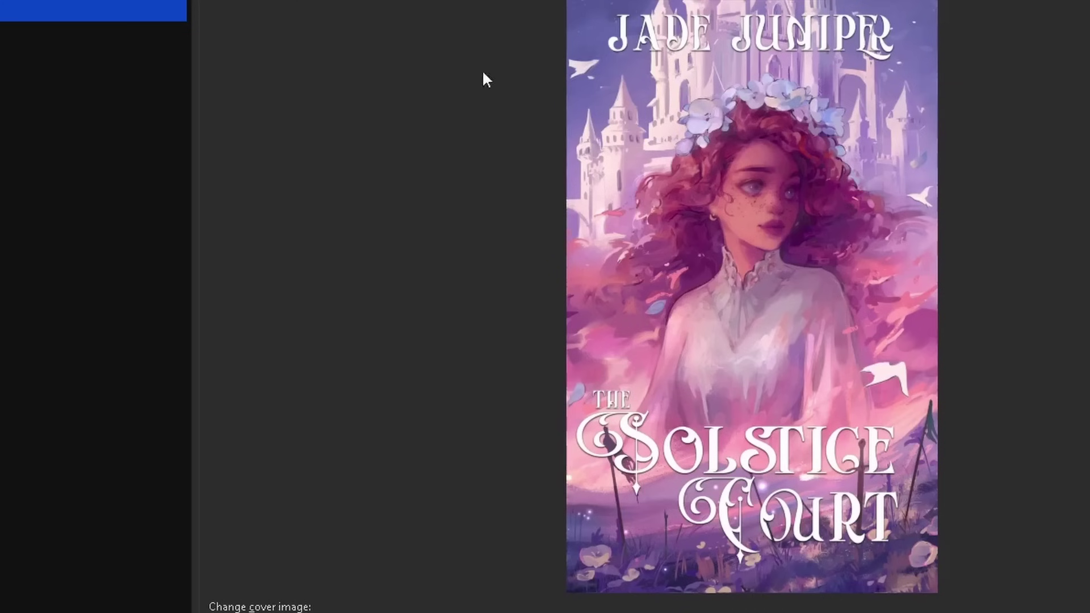
pyautogui.click(1031, 29)
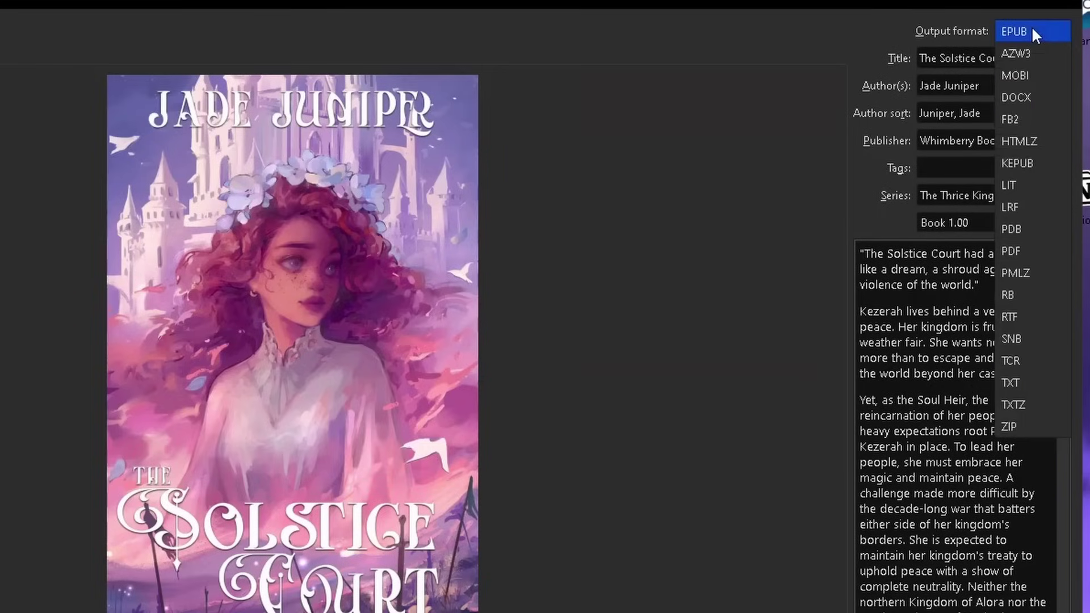
pyautogui.click(1057, 163)
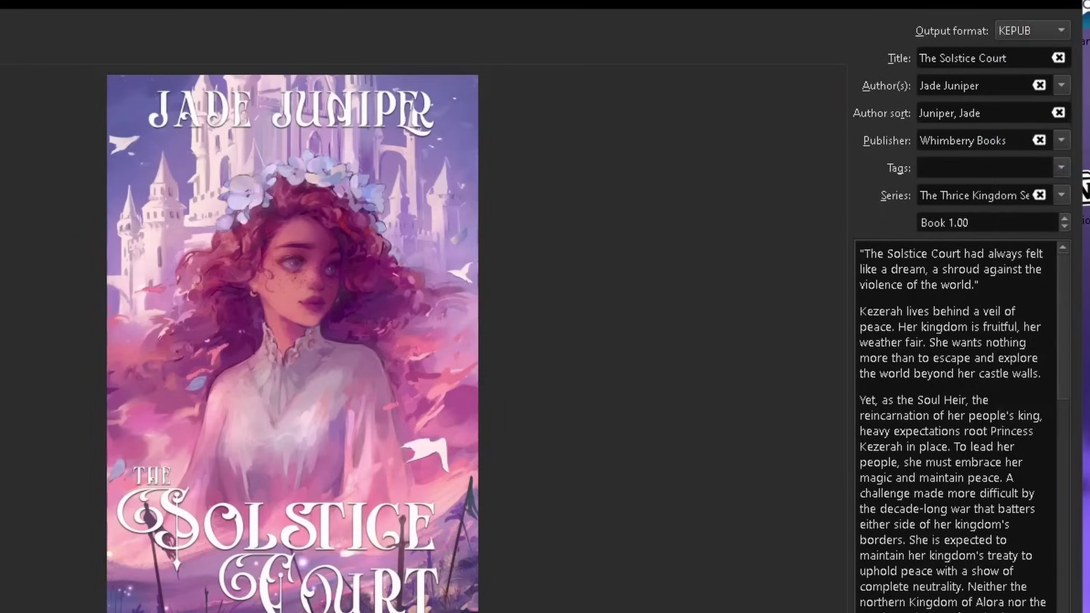
pyautogui.press('Return')
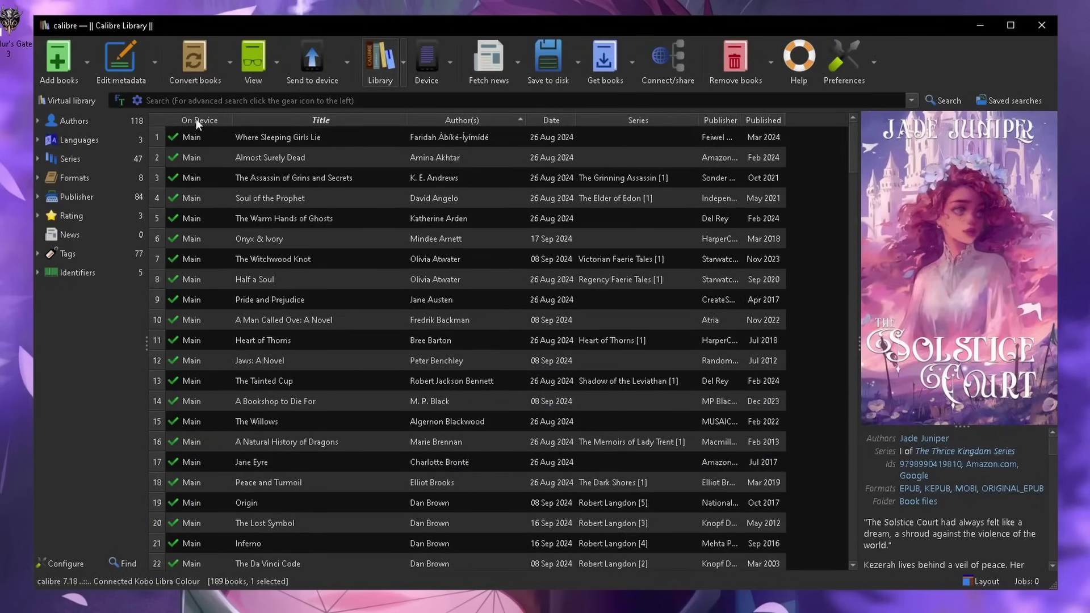
# Step: Sort the library by On Device and look over the books from the beginning of the list
pyautogui.click(193, 119)
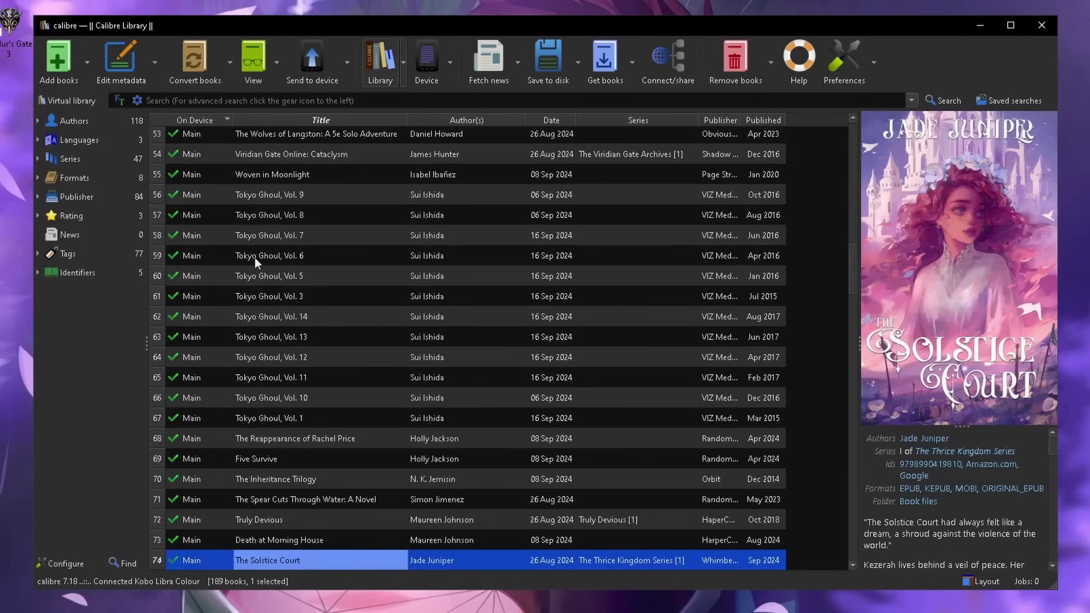
pyautogui.scroll(18, 853, 159)
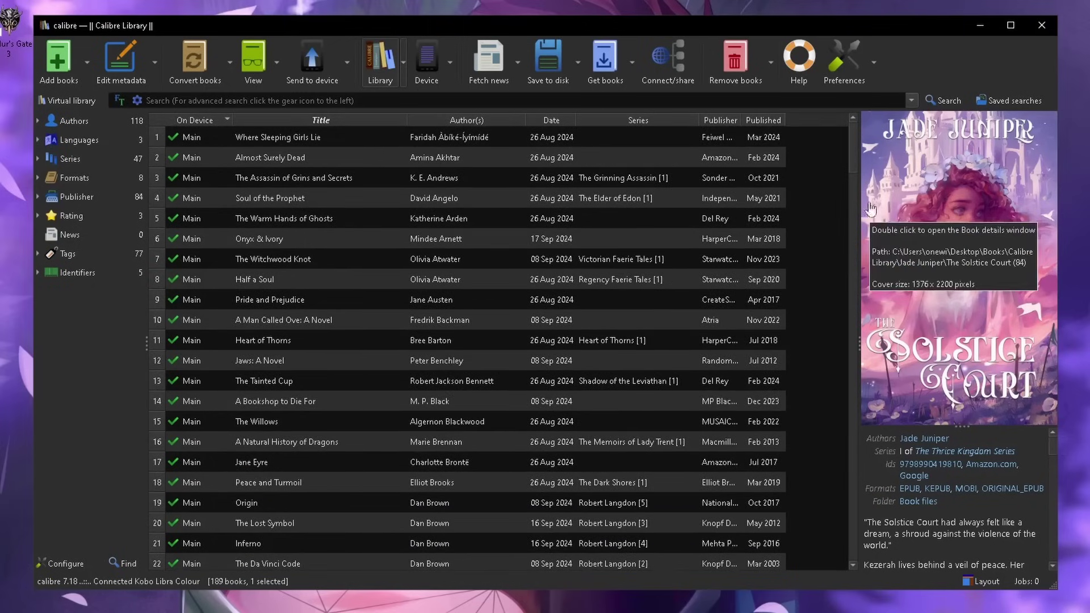
pyautogui.moveTo(855, 149)
pyautogui.mouseDown()
pyautogui.moveTo(879, 425)
pyautogui.moveTo(842, 143)
pyautogui.mouseUp()
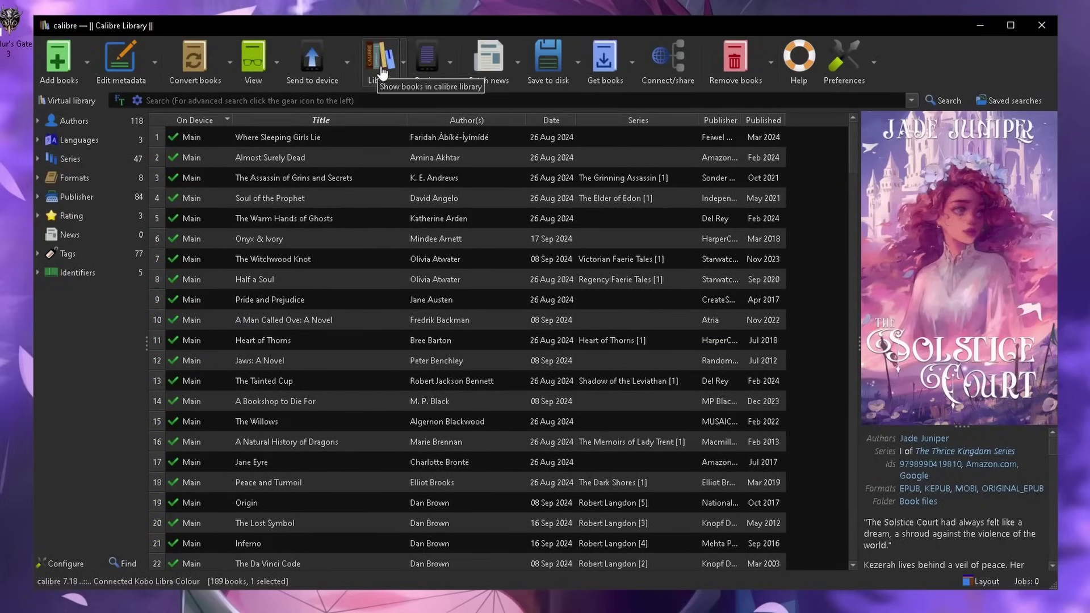
# Step: Show the books in the connected Kobo's main memory and select the review notes entry
pyautogui.click(427, 57)
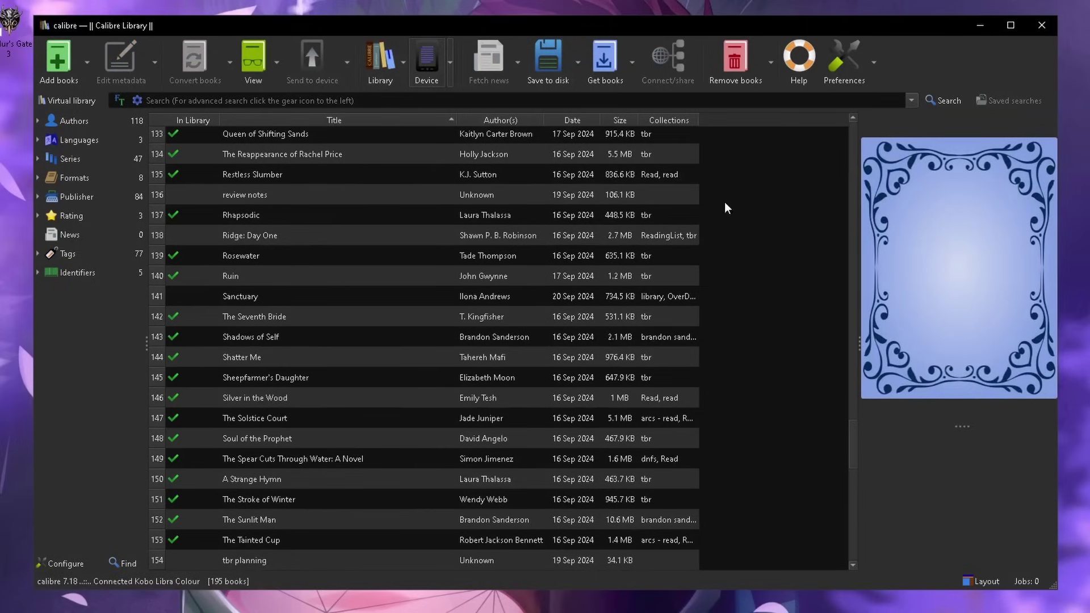
pyautogui.click(302, 134)
pyautogui.click(287, 202)
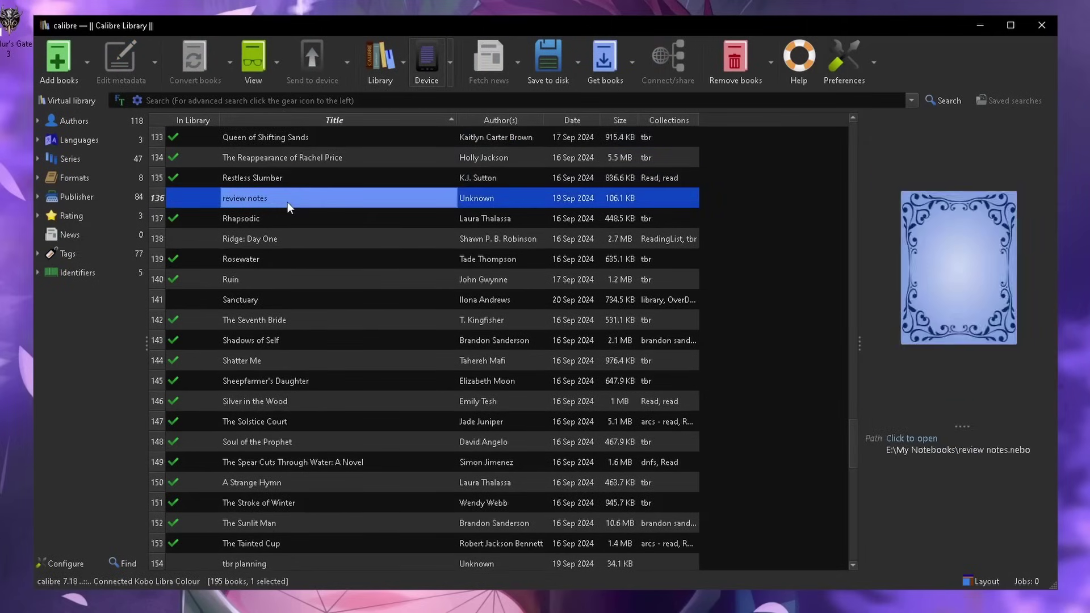
# Step: Return to the library and try to send The Solstice Court to the connected device, declining to resend it
pyautogui.hotkey('alt', 'l')
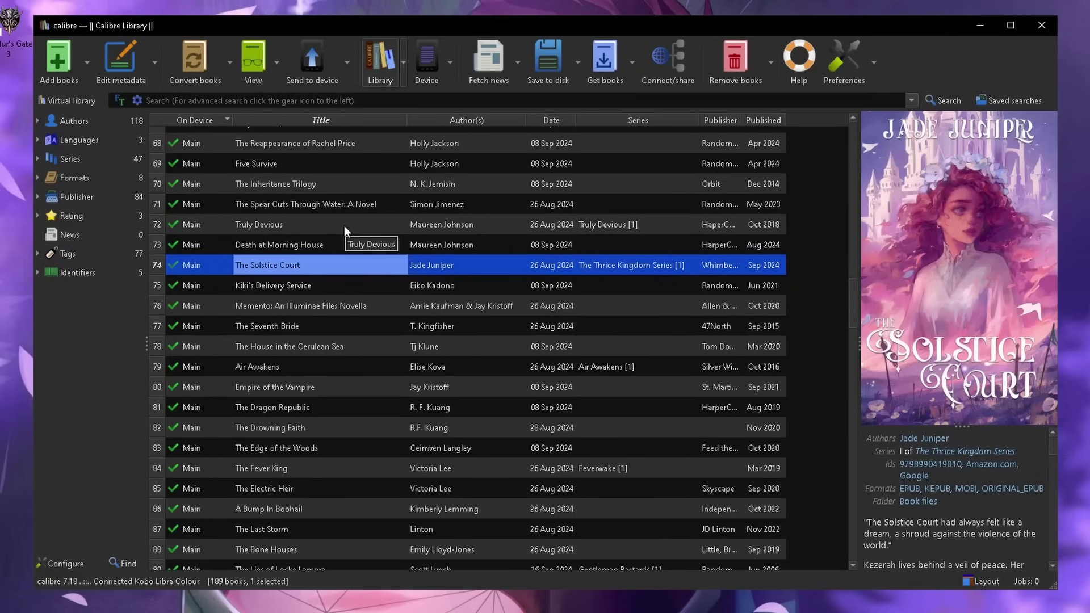
pyautogui.click(311, 68)
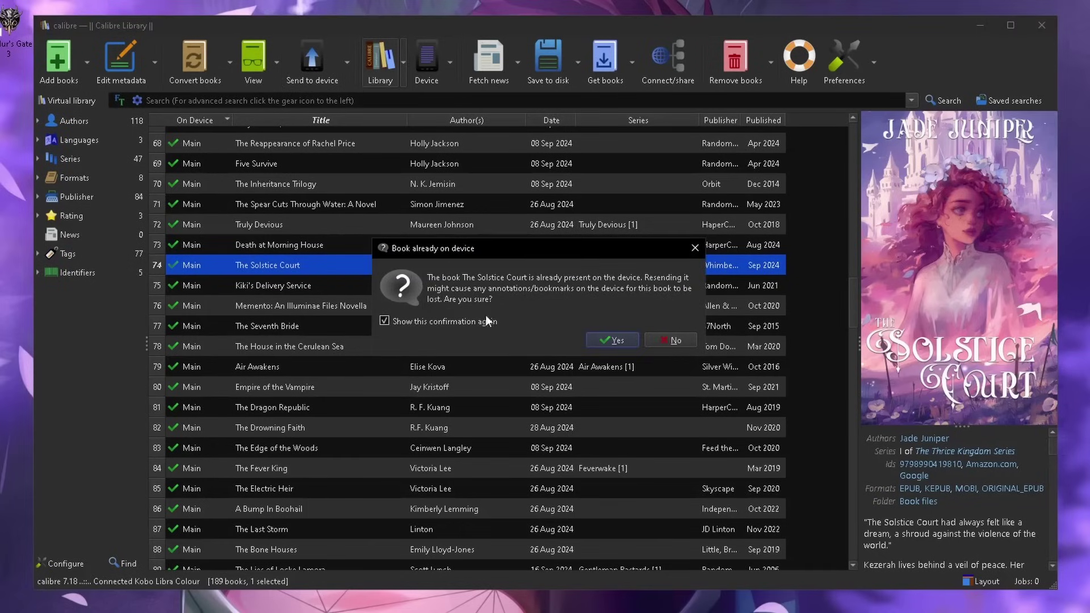
pyautogui.click(676, 340)
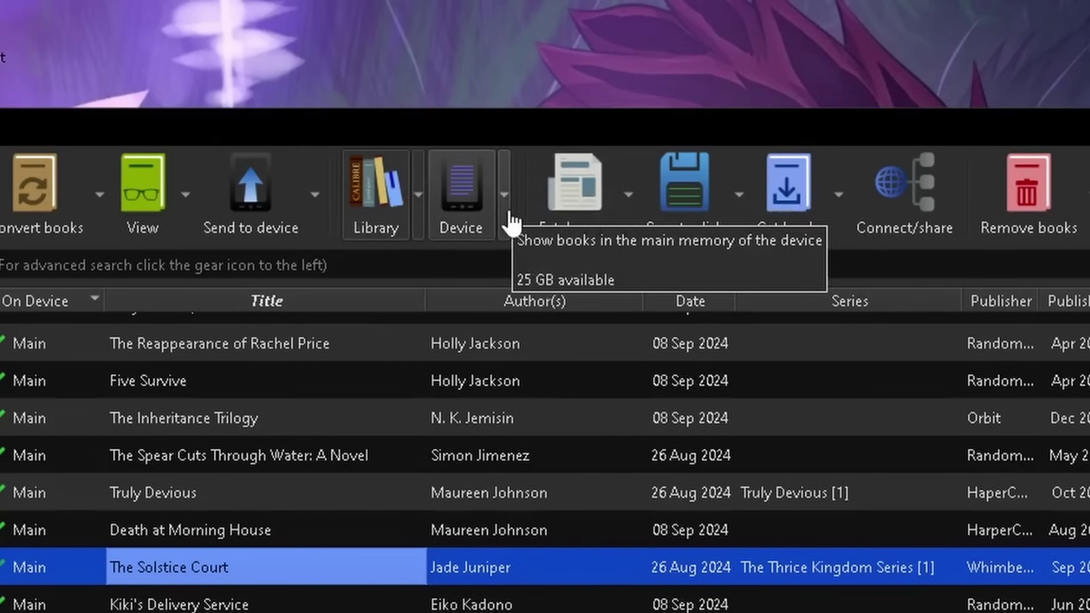
# Step: Eject the connected Kobo from calibre and return to The Solstice Court in the library list
pyautogui.click(505, 196)
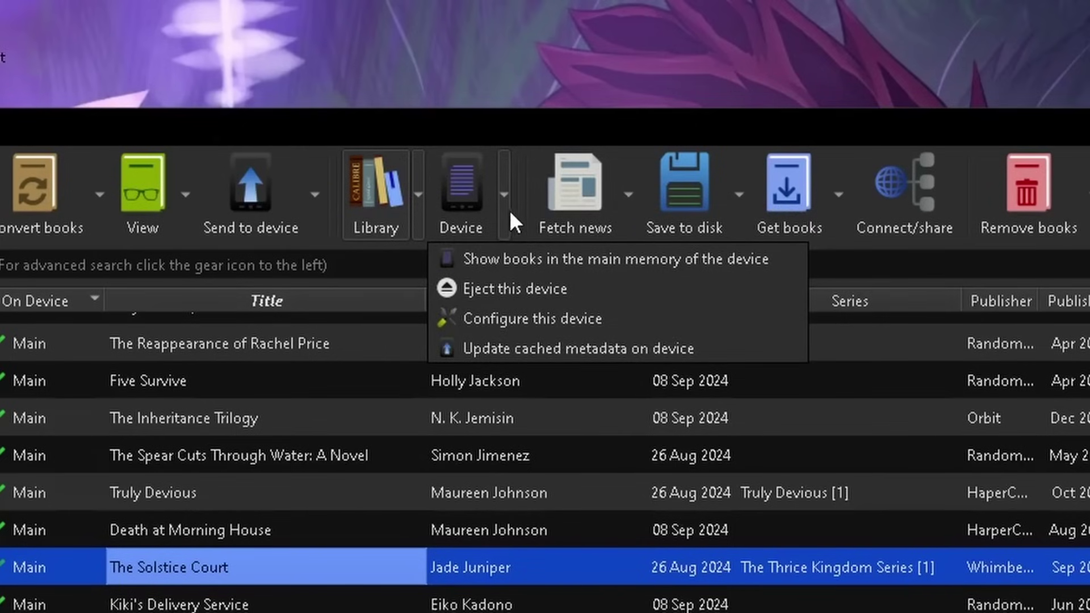
pyautogui.click(606, 300)
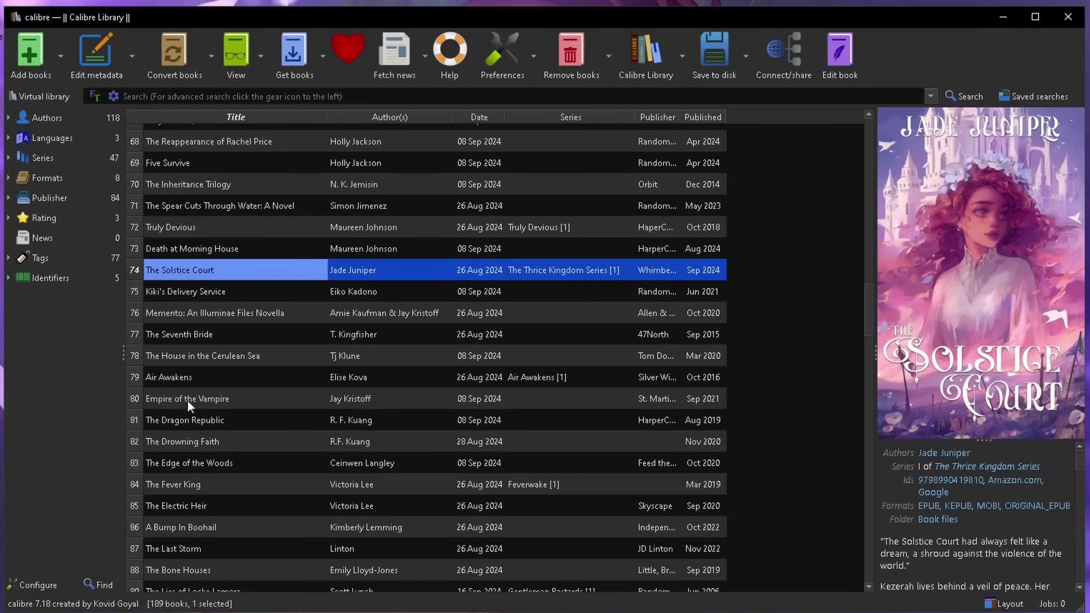
pyautogui.scroll(-1, 479, 408)
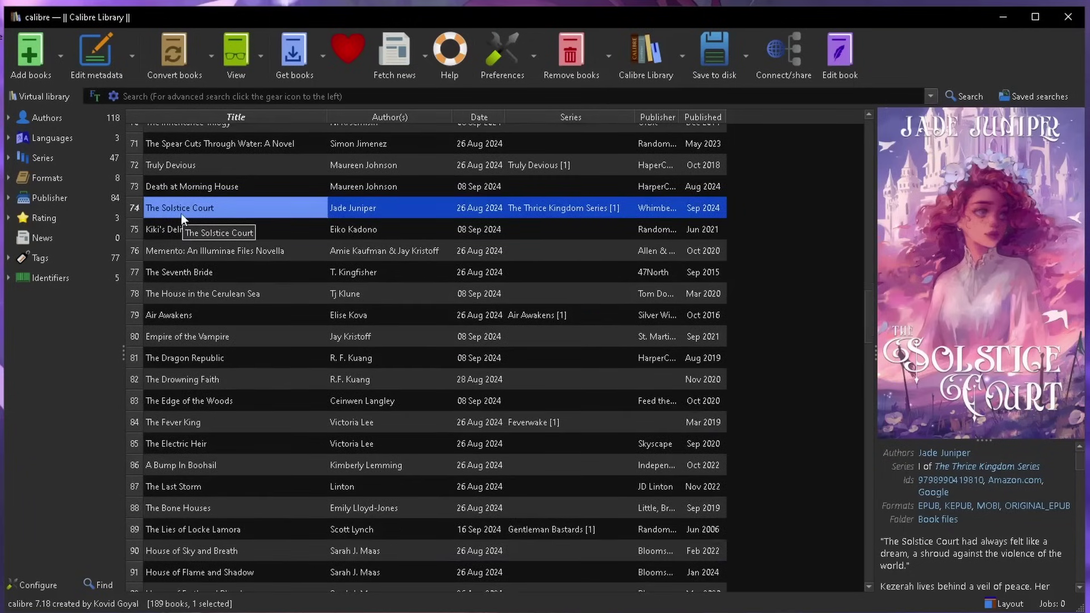
# Step: Switch to the NetGalley shelf in the browser, download the ACSM file of Cat's People and show it in the Downloads folder
pyautogui.click(792, 222)
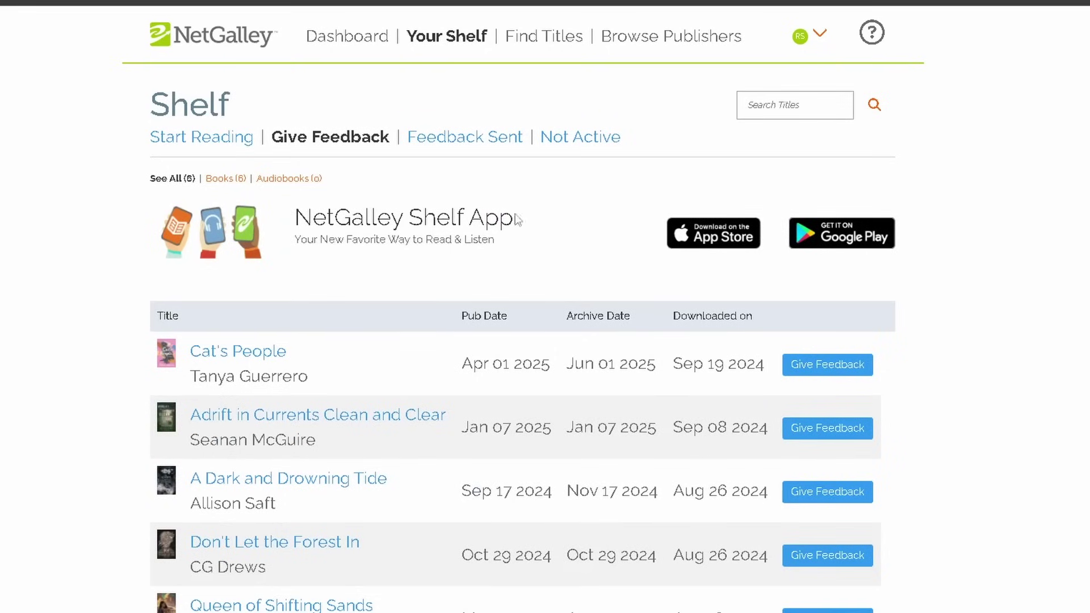
pyautogui.scroll(-3, 1071, 330)
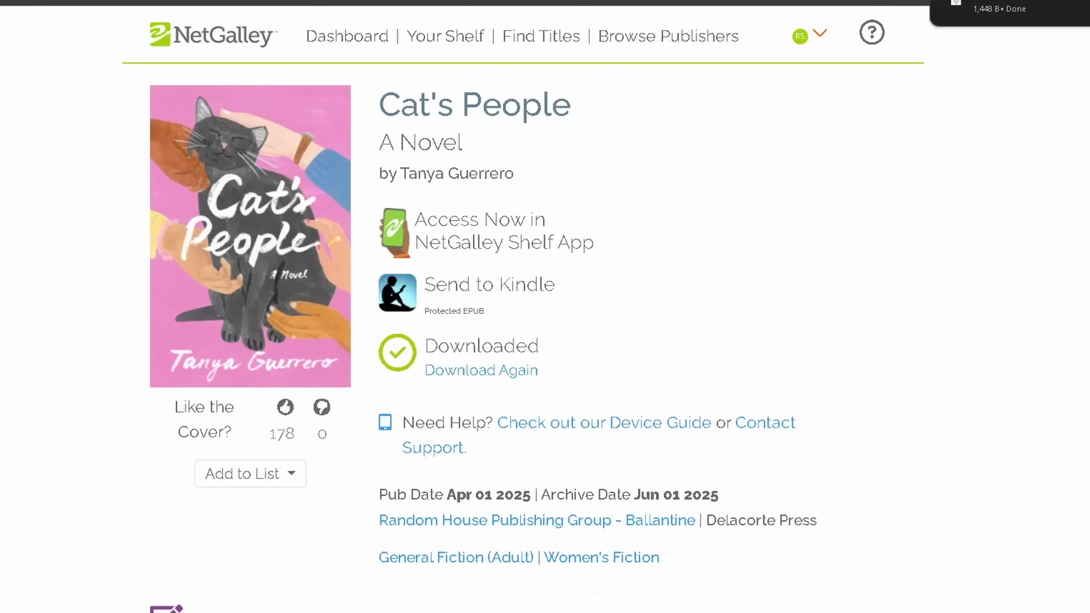
pyautogui.click(999, 8)
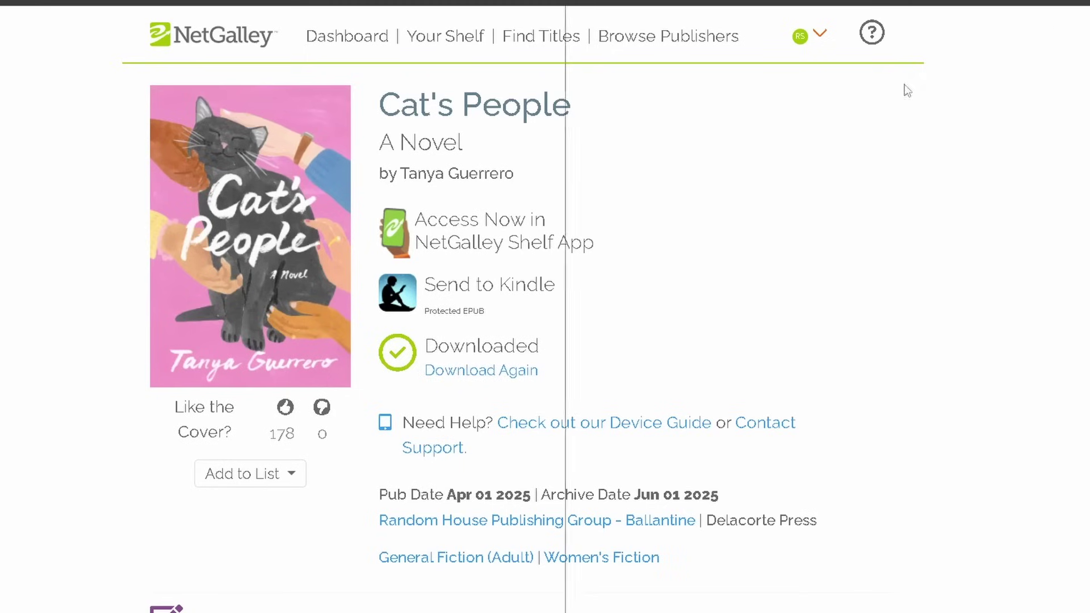
pyautogui.click(275, 148)
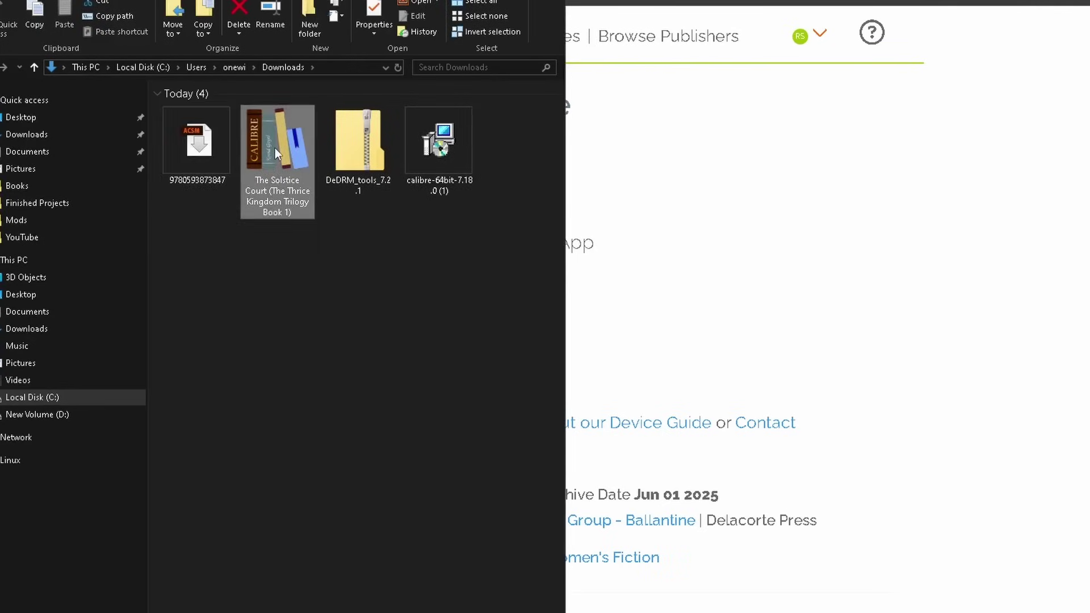
# Step: Open the Adobe Digital Editions download page from the web search and download the 4.5.12 Windows installer
pyautogui.click(261, 296)
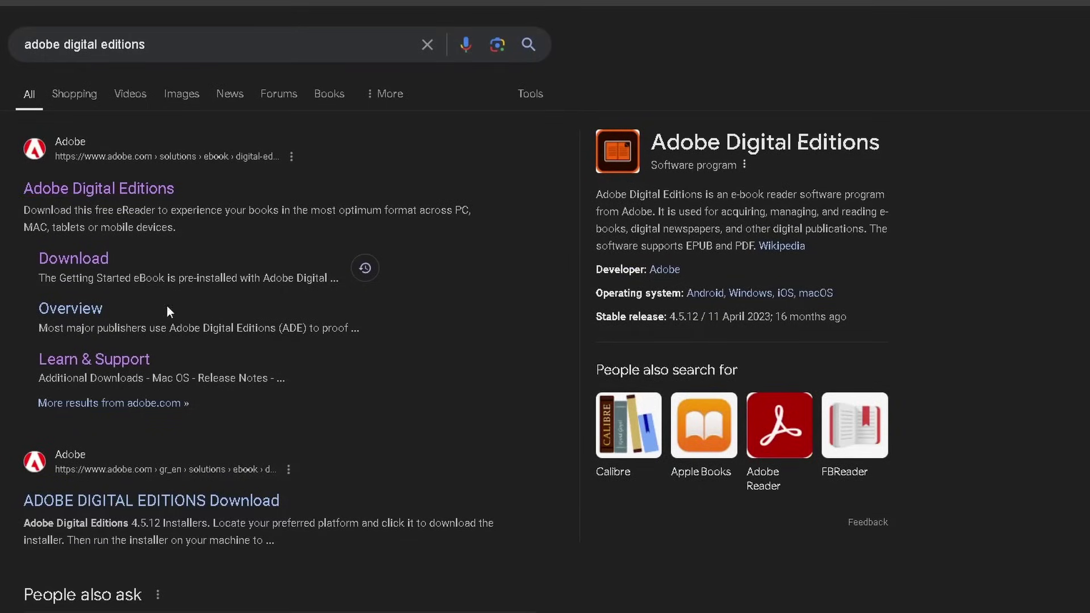
pyautogui.click(57, 260)
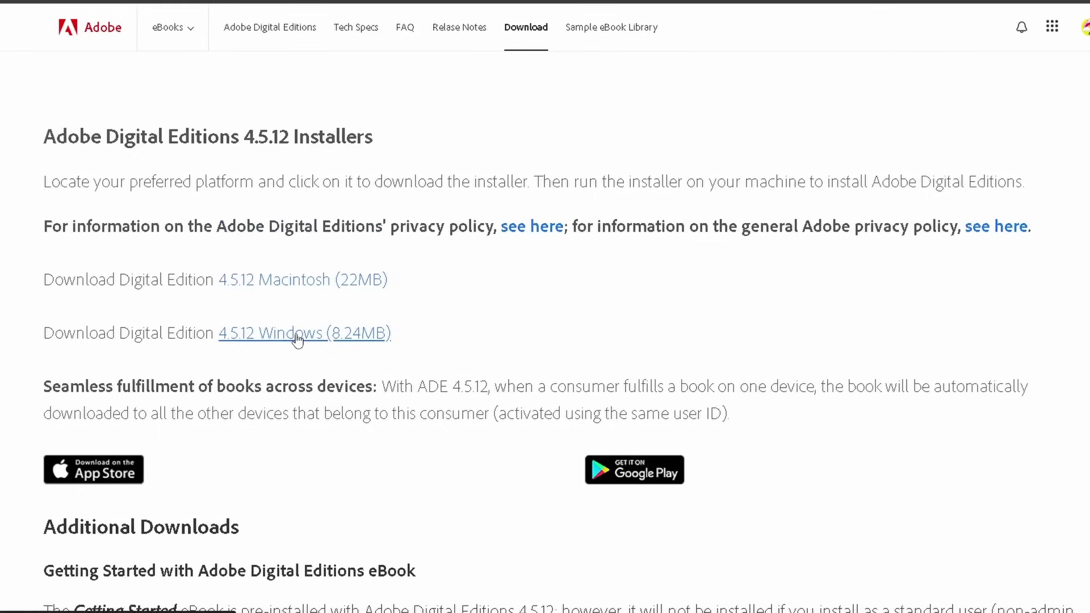
pyautogui.click(330, 332)
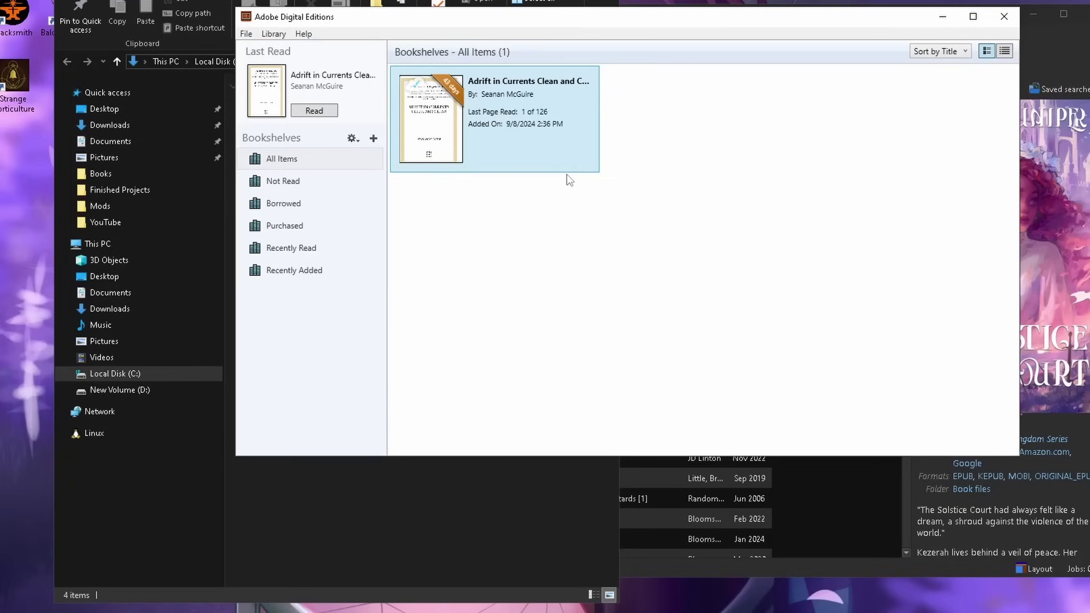
pyautogui.click(418, 489)
pyautogui.click(285, 138)
pyautogui.moveTo(284, 139); pyautogui.dragTo(837, 169)
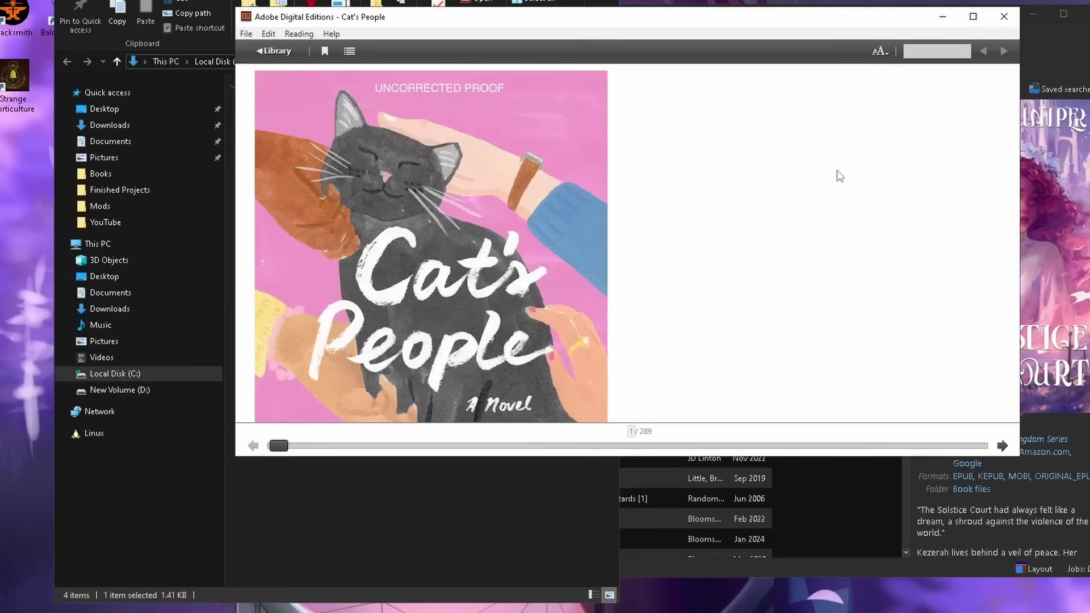
# Step: Page through Cat's People to its first chapter and return to the Adobe Digital Editions library
pyautogui.scroll(-3, 683, 311)
pyautogui.scroll(-3, 683, 311)
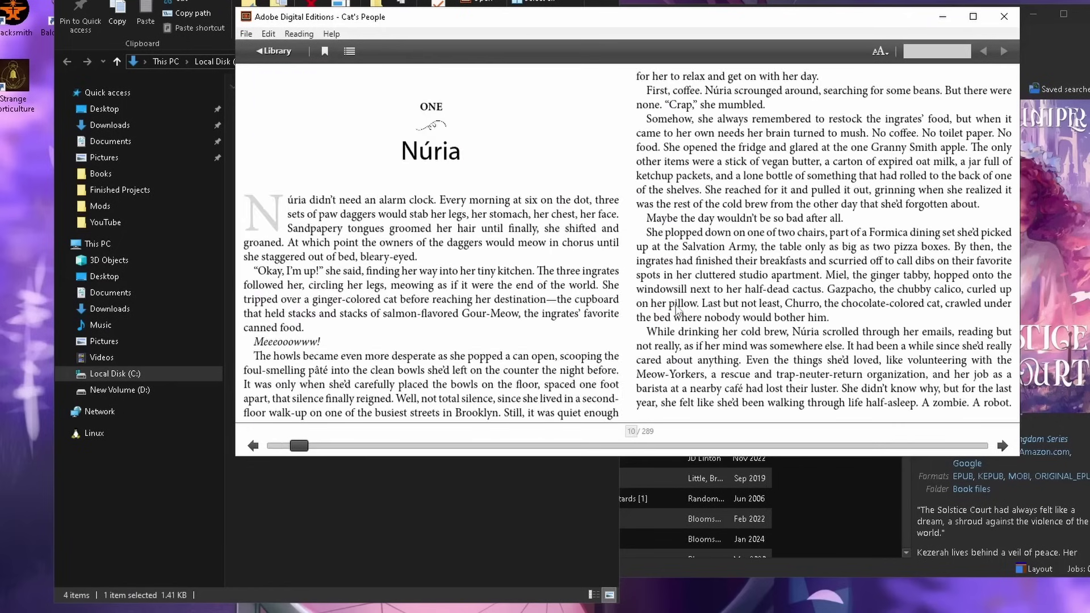
pyautogui.click(261, 50)
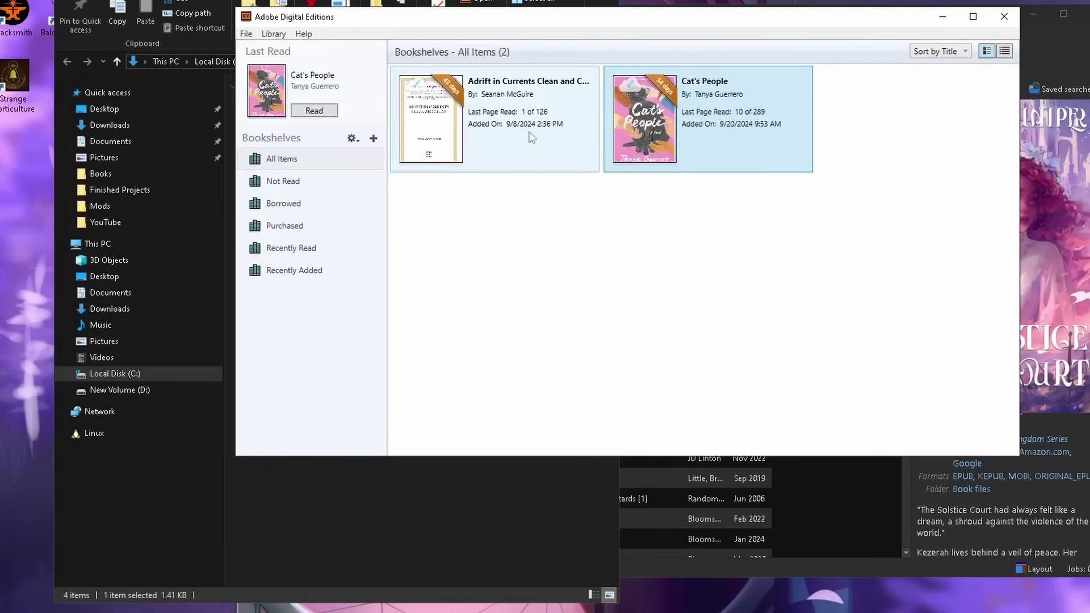
# Step: Show the Cat's People file in Explorer, close Adobe Digital Editions and add the Cats People-1 EPUB to the calibre library
pyautogui.rightClick(720, 154)
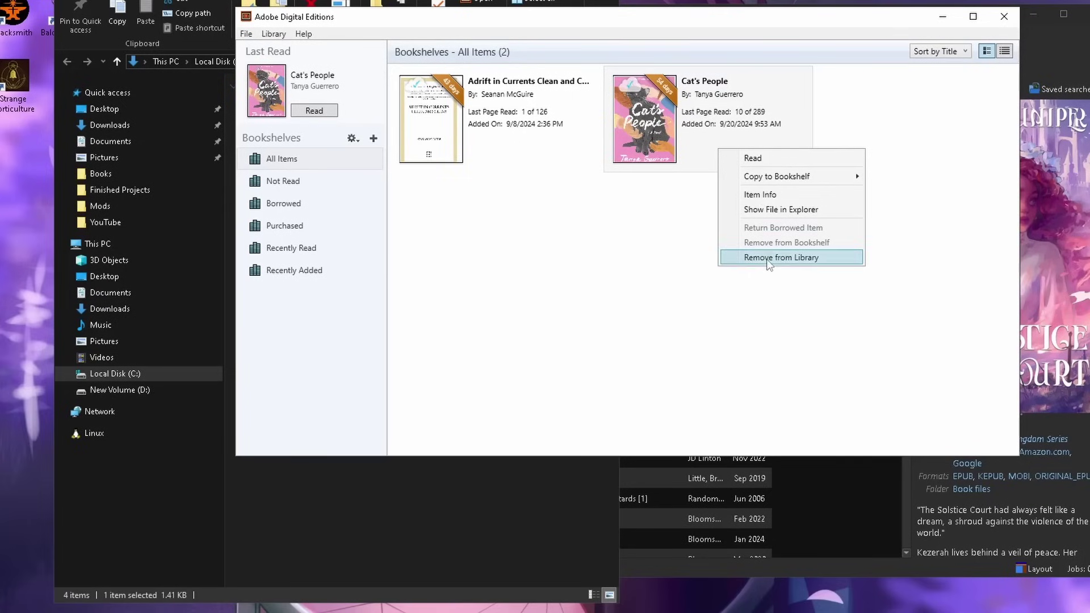
pyautogui.click(840, 212)
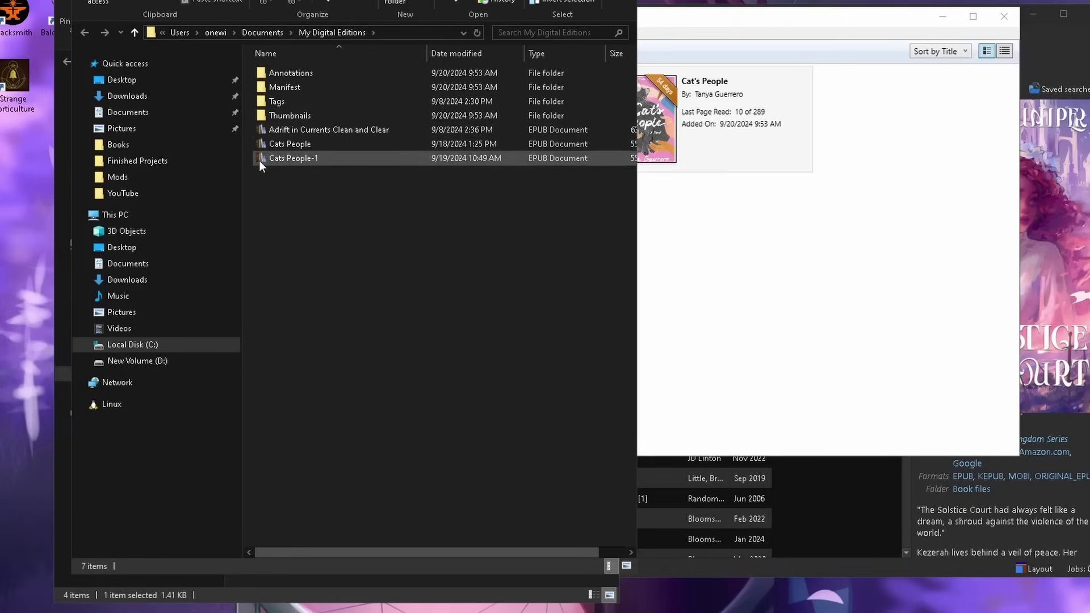
pyautogui.click(1007, 21)
pyautogui.moveTo(293, 157); pyautogui.dragTo(850, 231)
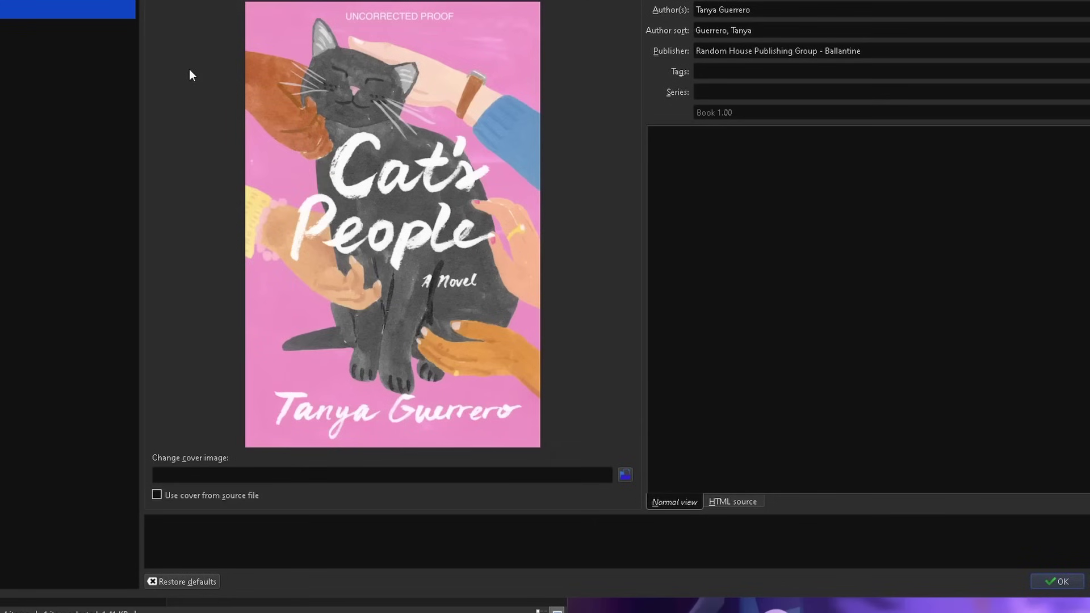
# Step: Set the output format of Cat's People to KEPUB and start the conversion
pyautogui.click(1054, 12)
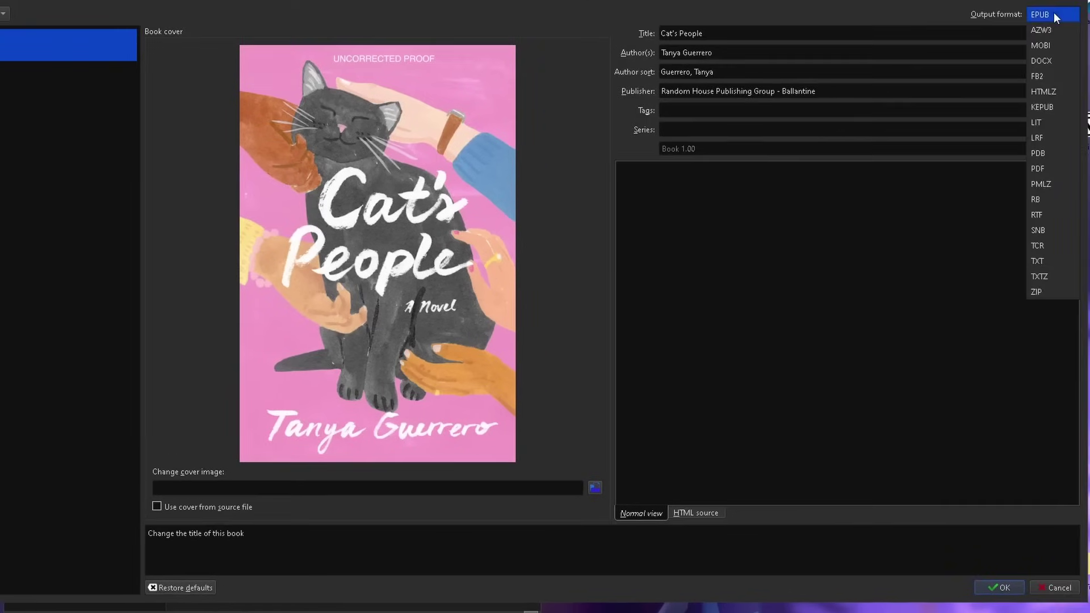
pyautogui.click(1052, 111)
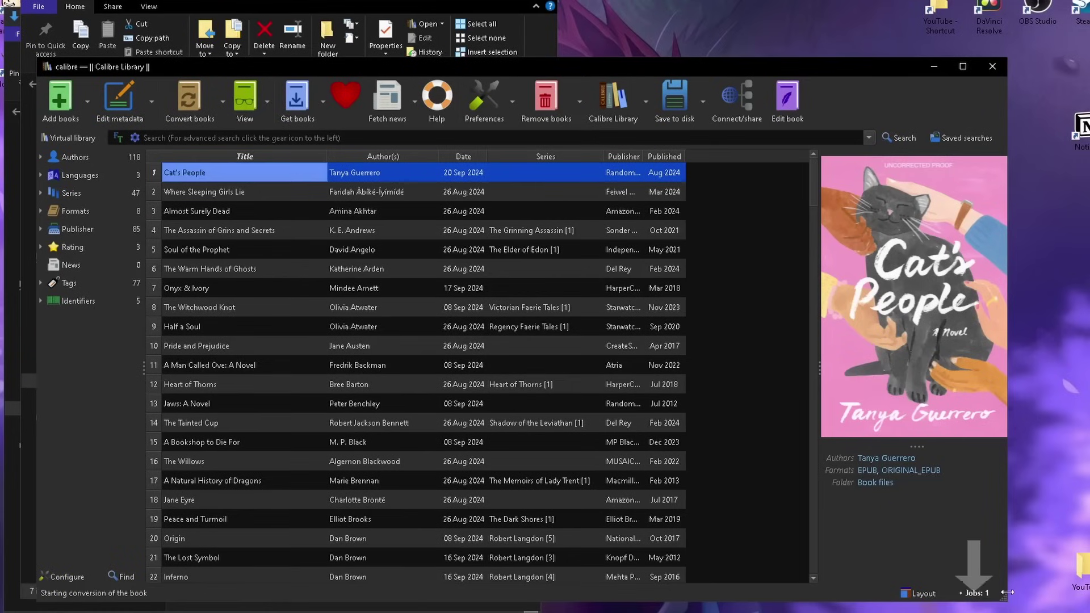